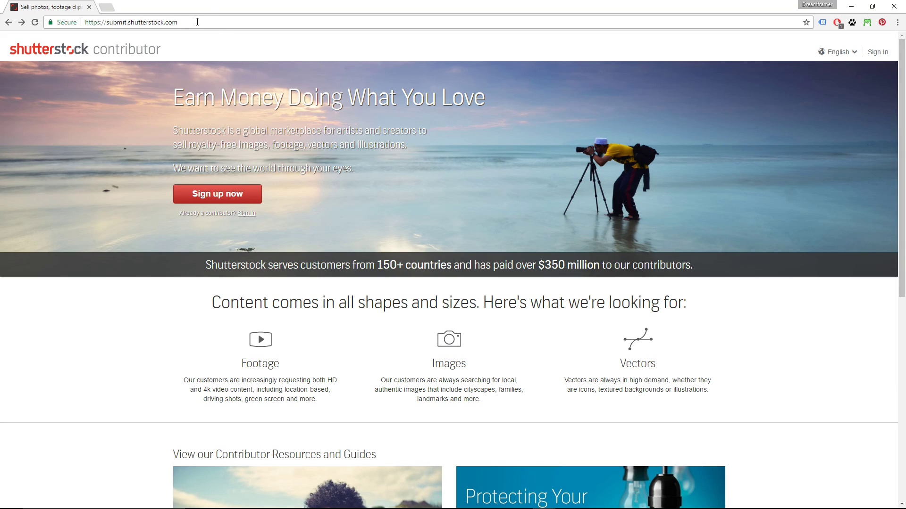
Step: Open the new-contributor registration form, then tick and untick the terms agreement
left_click_drag(192, 22, 86, 23)
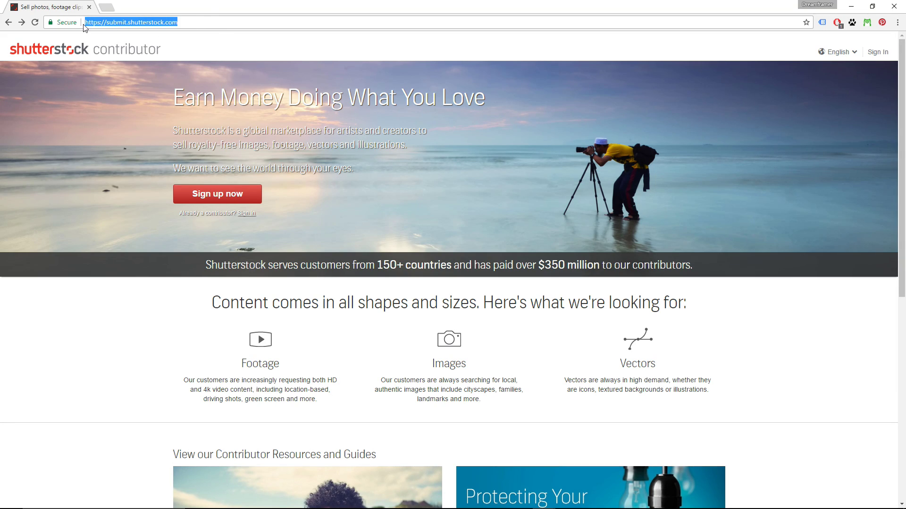
left_click(190, 51)
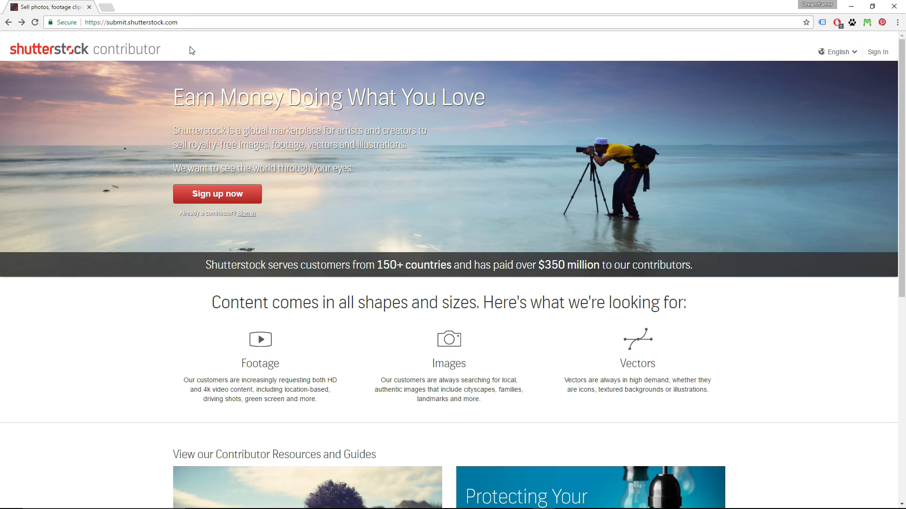
left_click(205, 193)
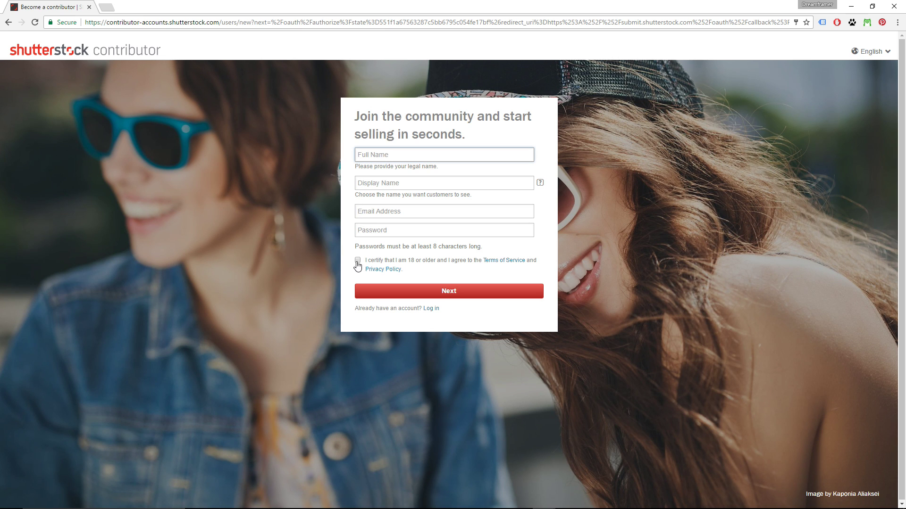
left_click(357, 261)
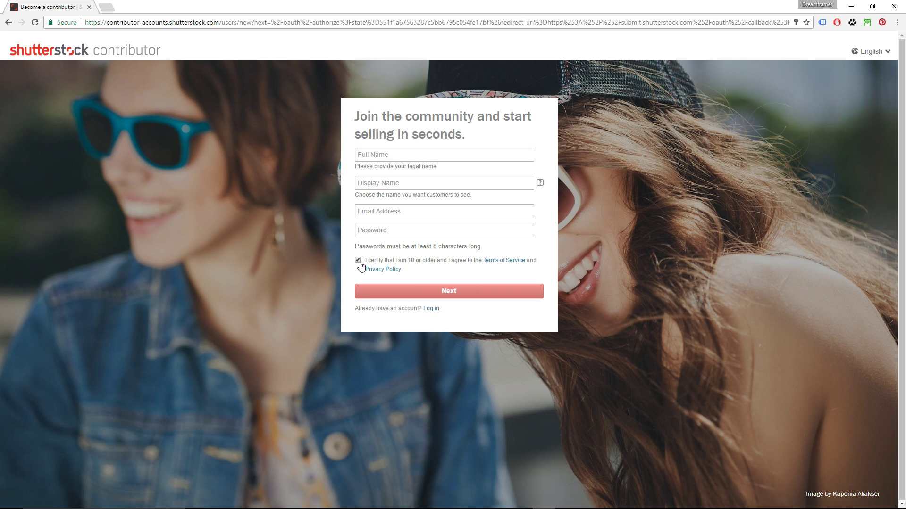
left_click(358, 261)
Step: Log in to Shutterstock Contributor, re-entering the account password and passing the not-a-robot check
left_click(431, 309)
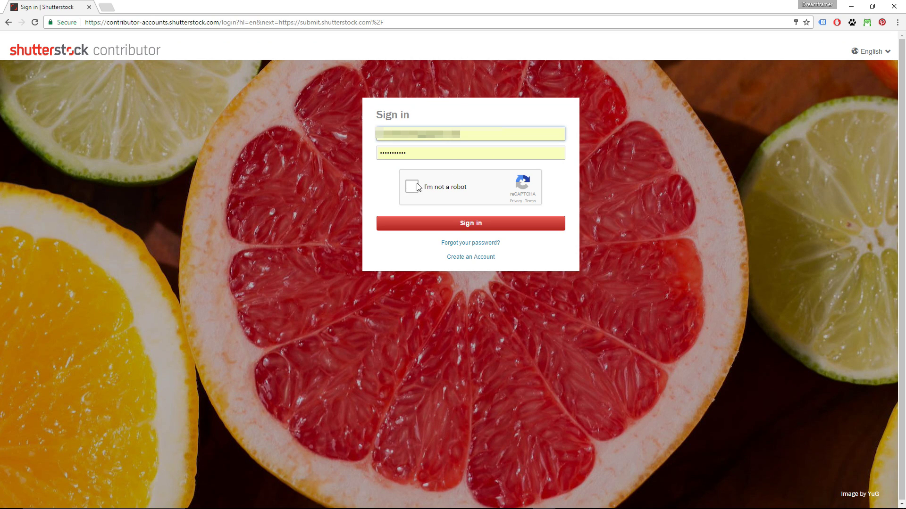
double_click(386, 153)
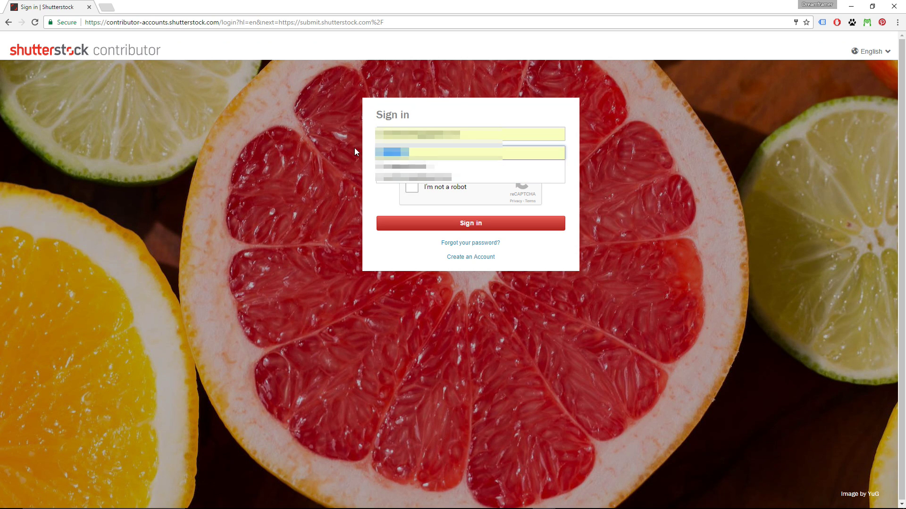
type("••••••••••")
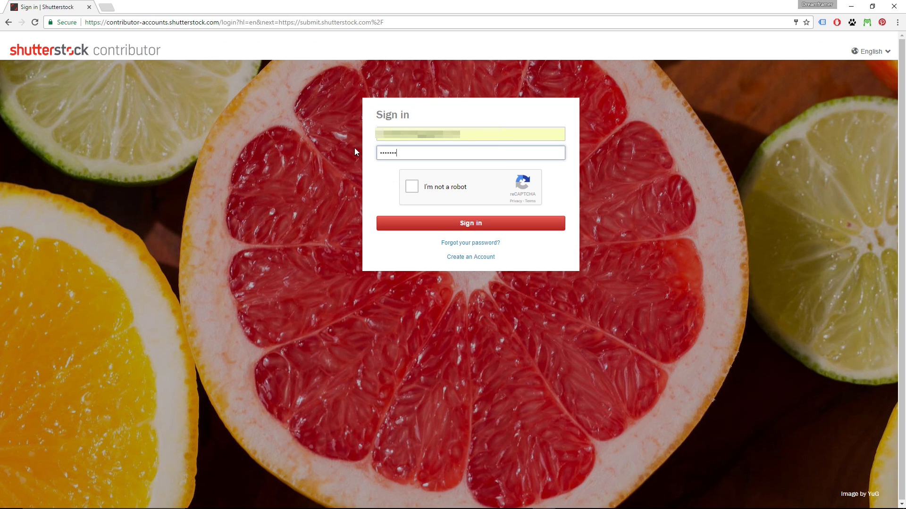
type("•••••••")
left_click(401, 187)
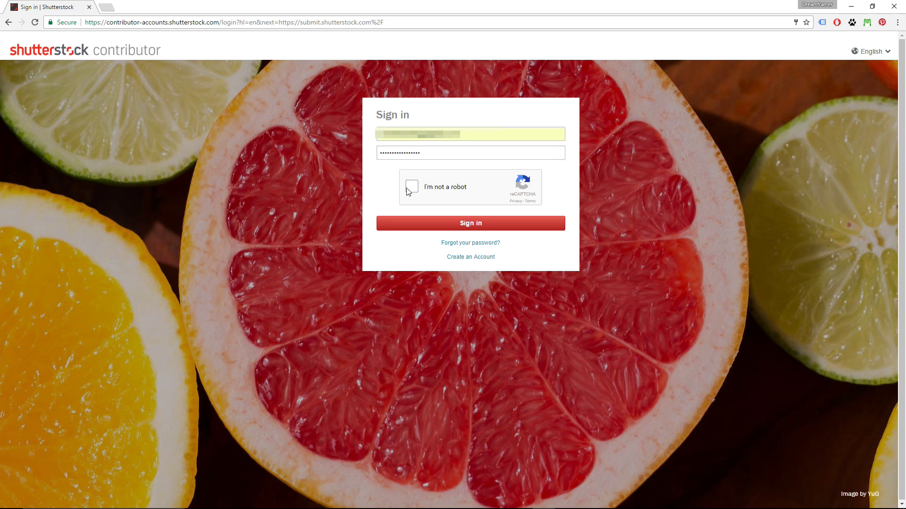
left_click(469, 226)
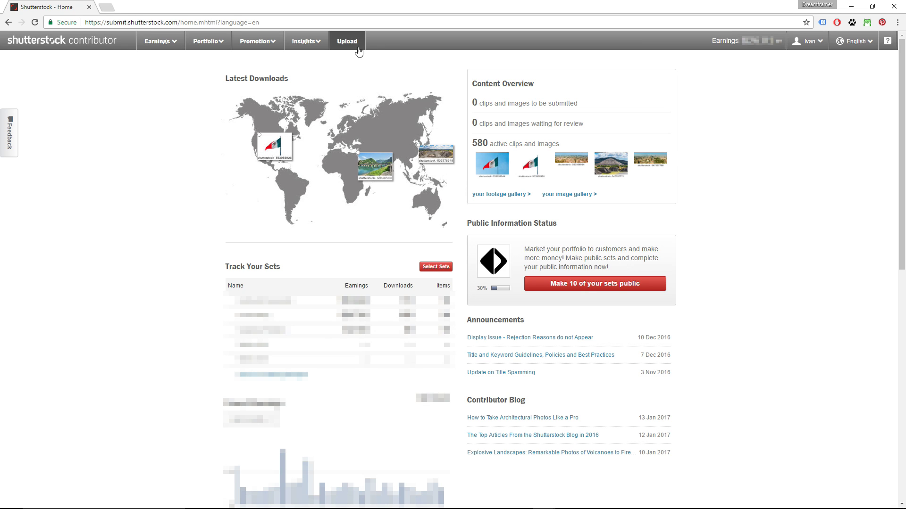
Step: Go to the Upload page and begin selecting multiple image files
left_click(343, 42)
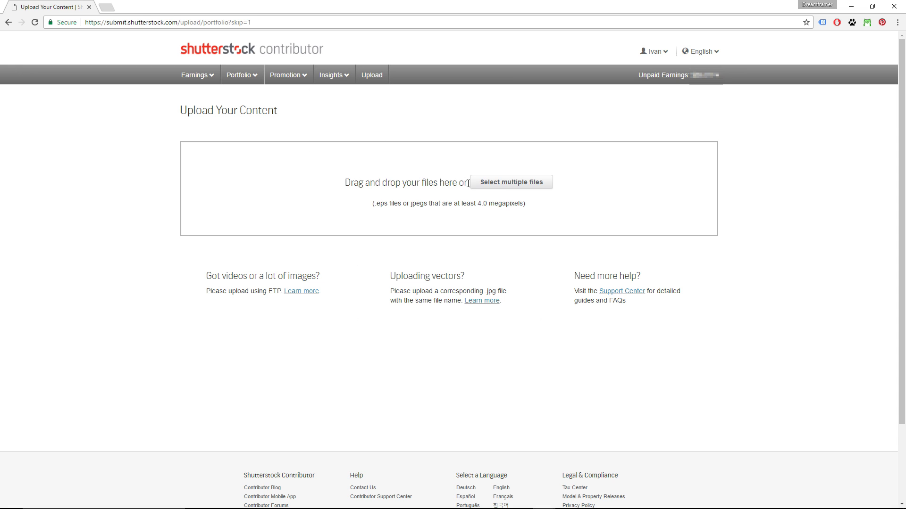
left_click(496, 186)
Step: Choose 621638-childs-wish.jpg and south beach 3.jpg and upload them
left_click(494, 183)
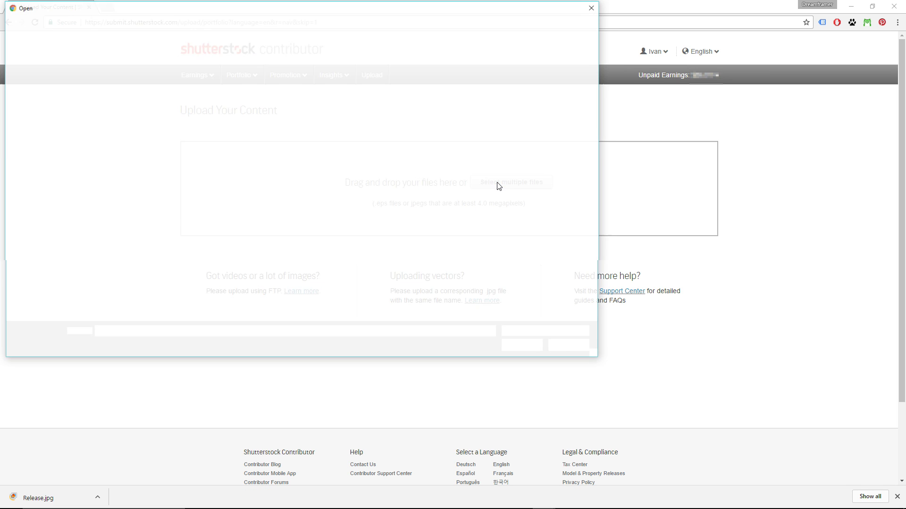
left_click(118, 80)
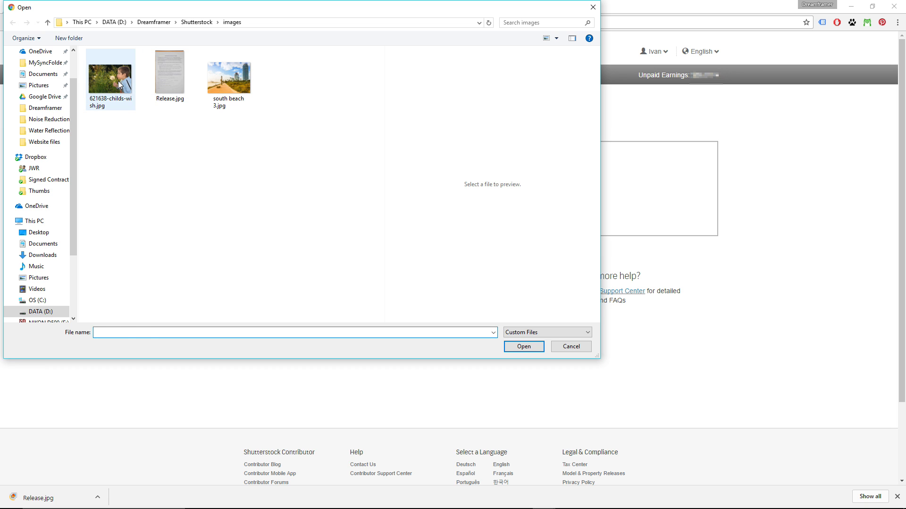
left_click(224, 84, "ctrl")
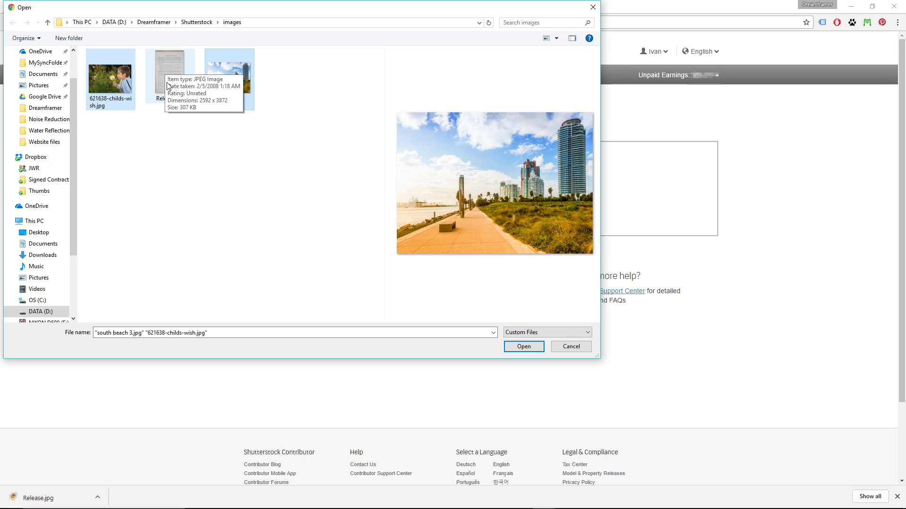
left_click(524, 347)
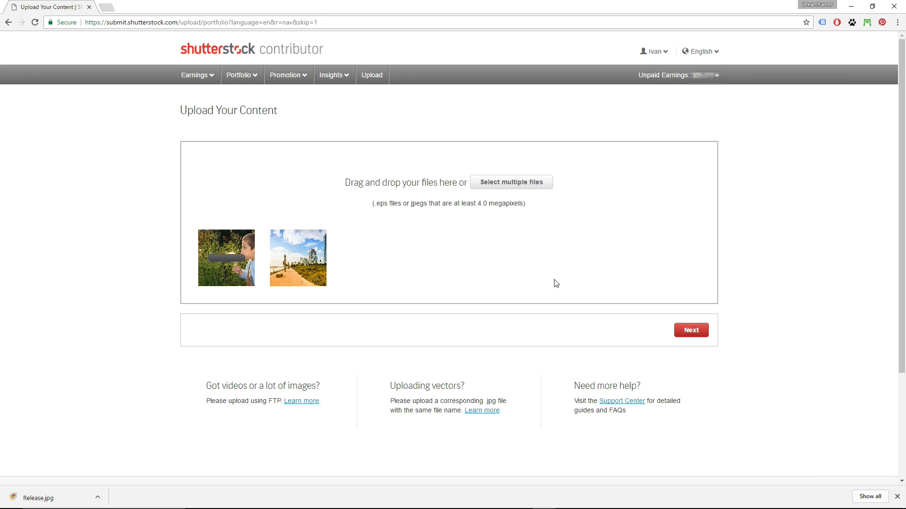
Step: Continue to the details page and review the boy photo's caption and 44/50 keyword count
left_click(687, 333)
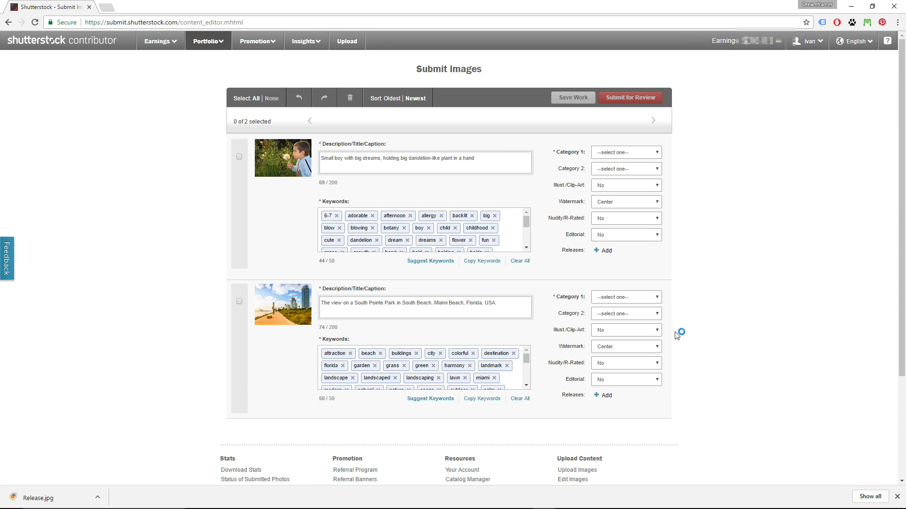
left_click(483, 159)
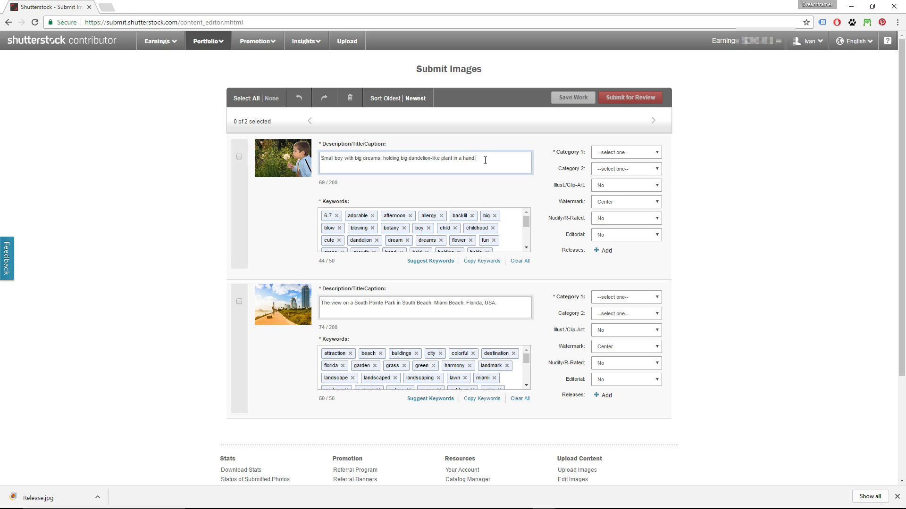
left_click_drag(321, 158, 481, 159)
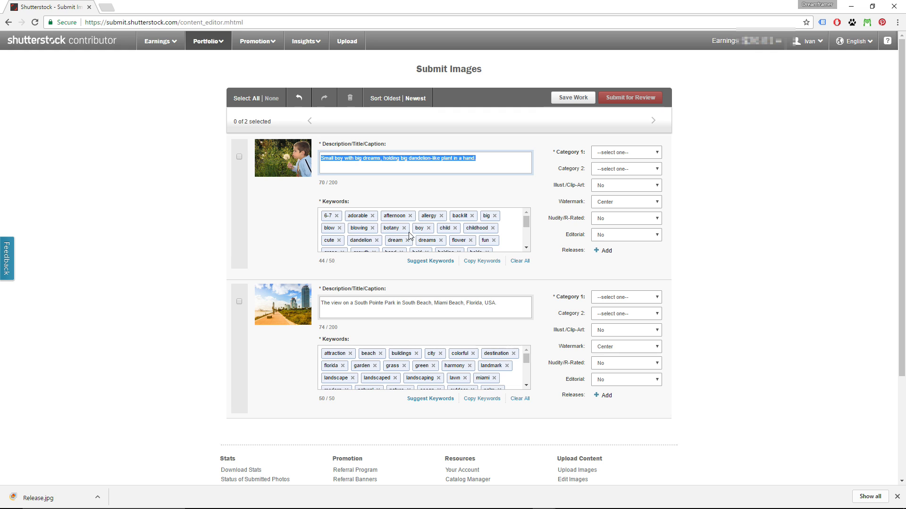
left_click_drag(527, 218, 524, 244)
left_click_drag(336, 261, 317, 261)
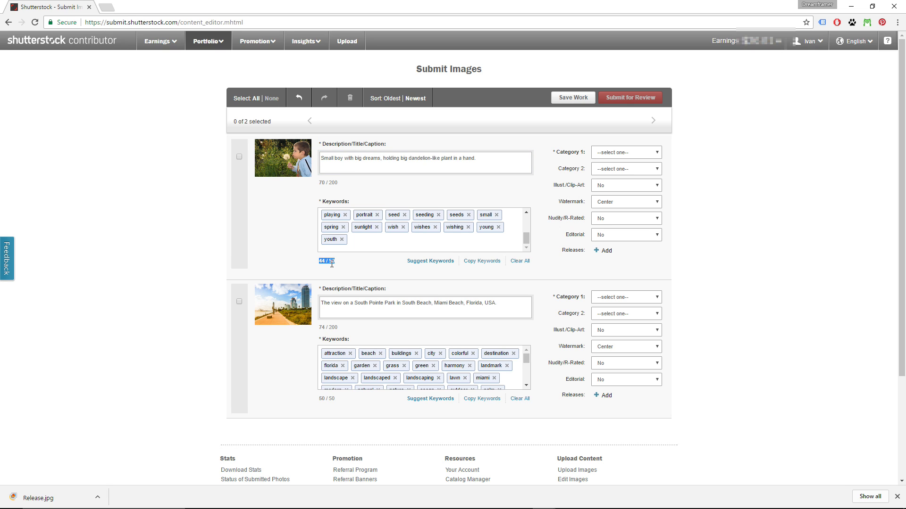
Step: Add the keywords green and grass background to the boy photo
left_click(407, 240)
type("green")
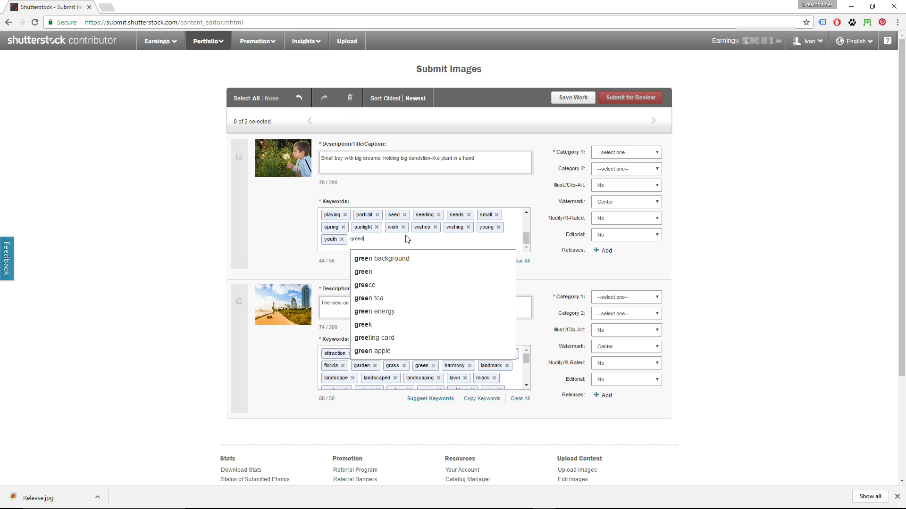
key("Return")
type("g")
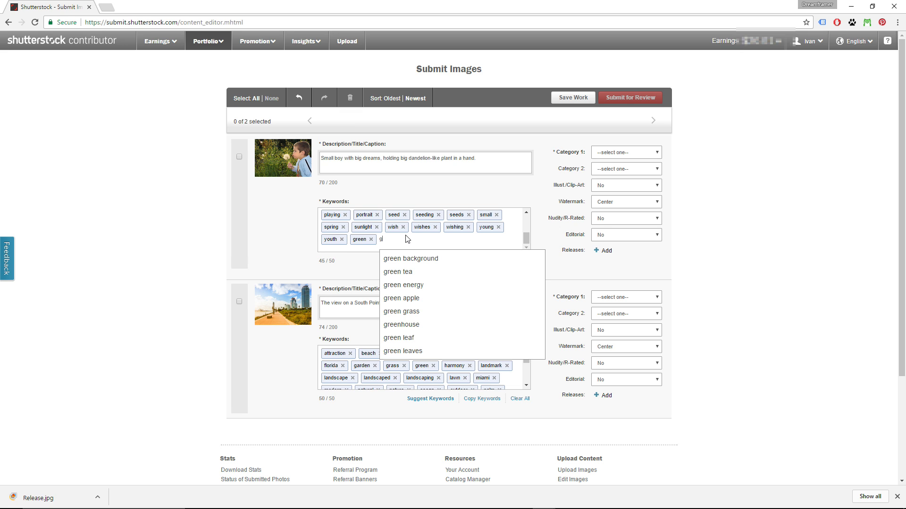
type("rass")
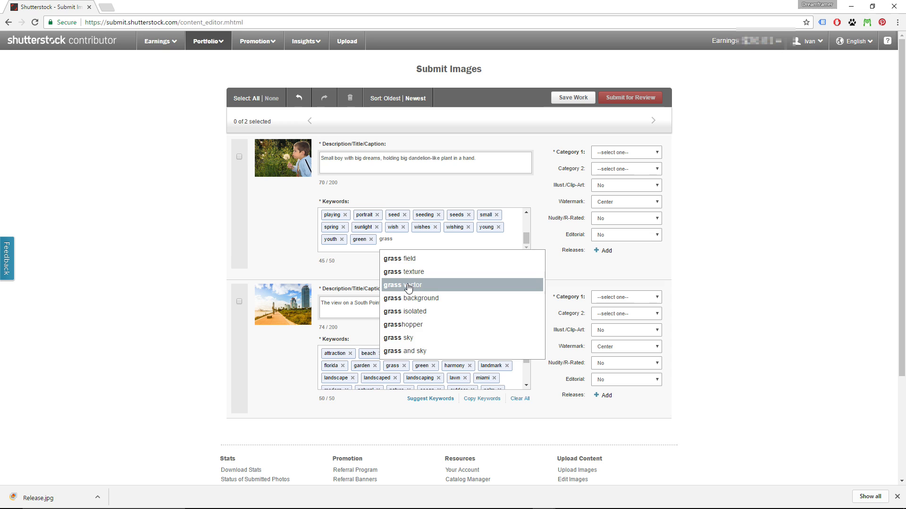
key("Escape")
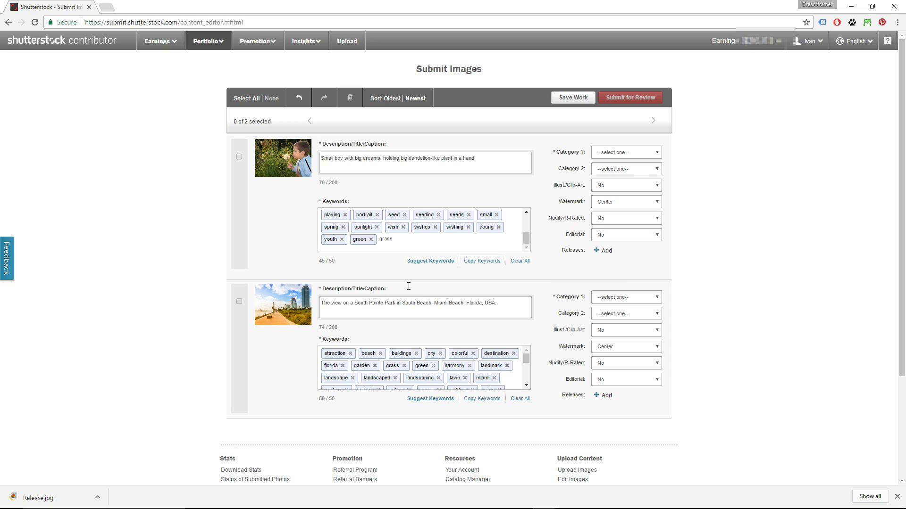
left_click(402, 242)
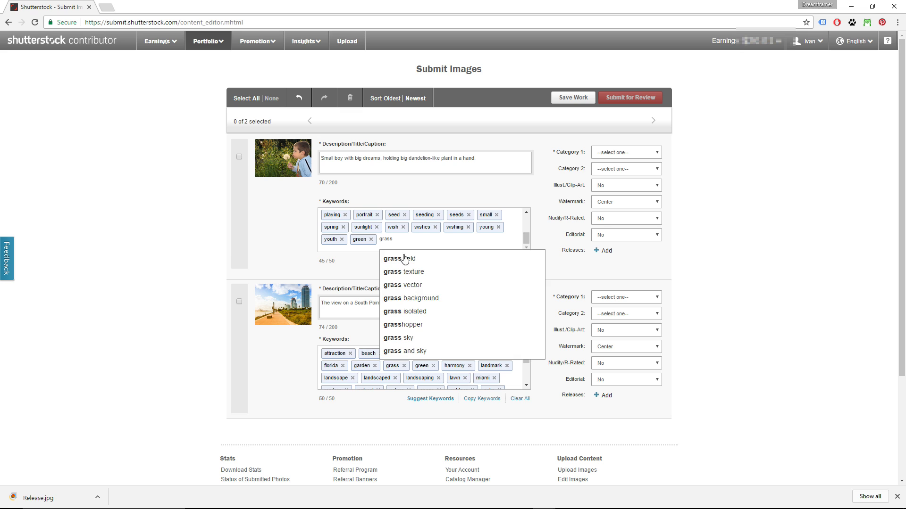
left_click(406, 298)
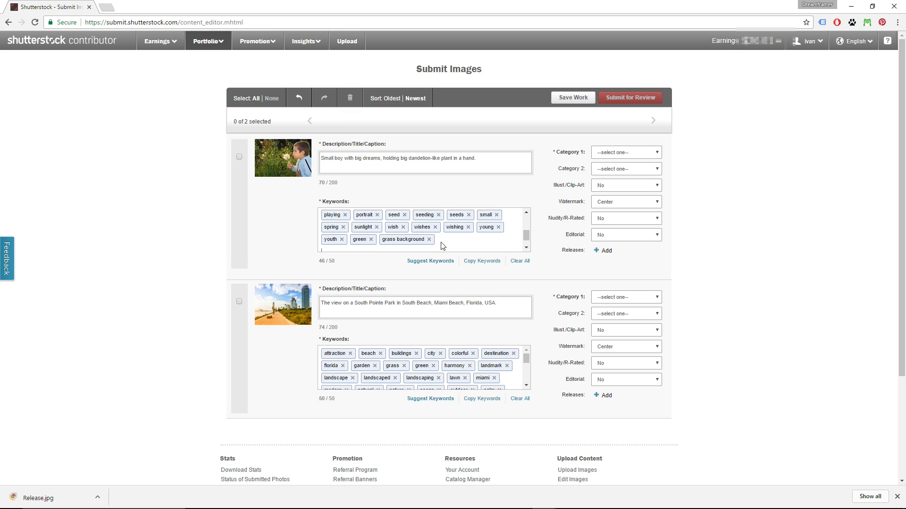
scroll(440, 240, "down", 1)
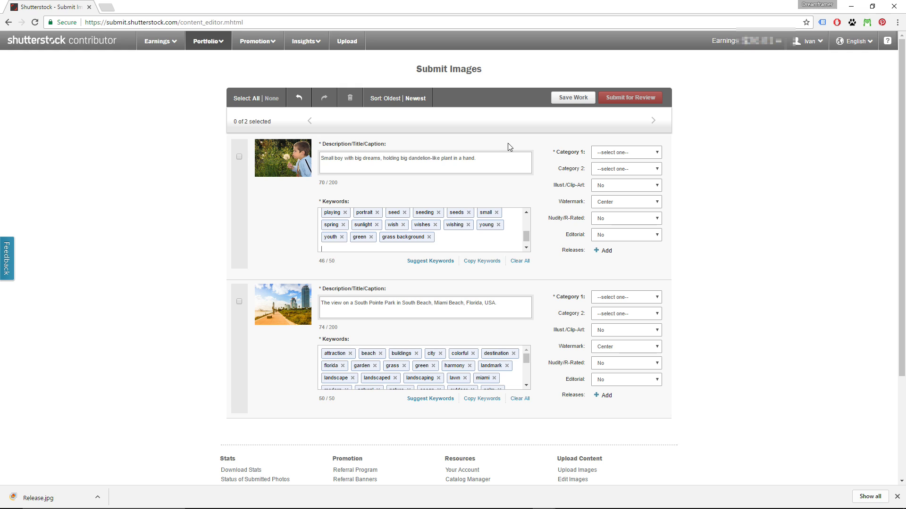
Step: Set the boy photo's categories to People and Parks/Outdoor
left_click(657, 152)
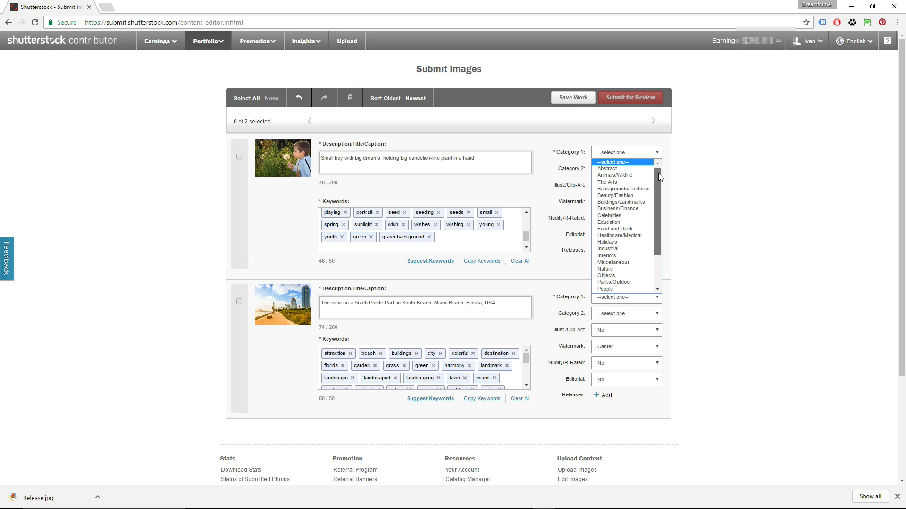
left_click_drag(658, 174, 661, 204)
left_click(630, 243)
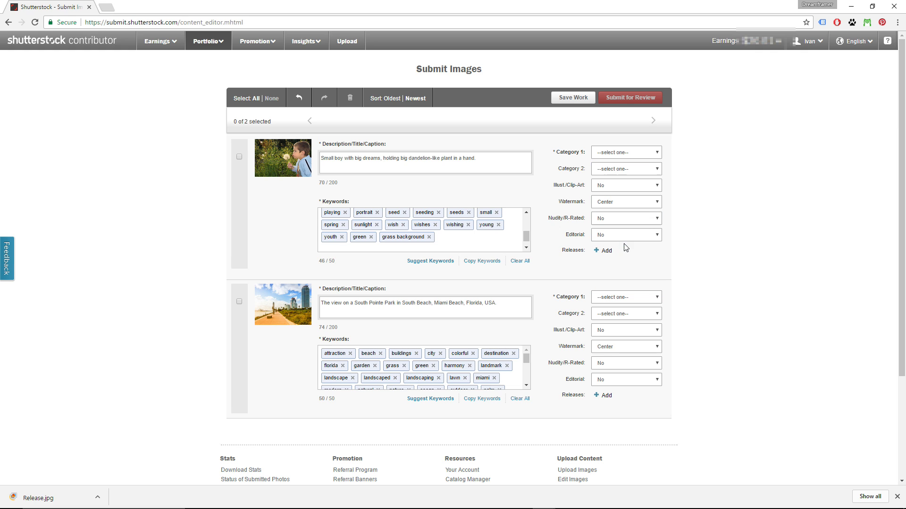
left_click(657, 168)
left_click_drag(655, 188, 656, 233)
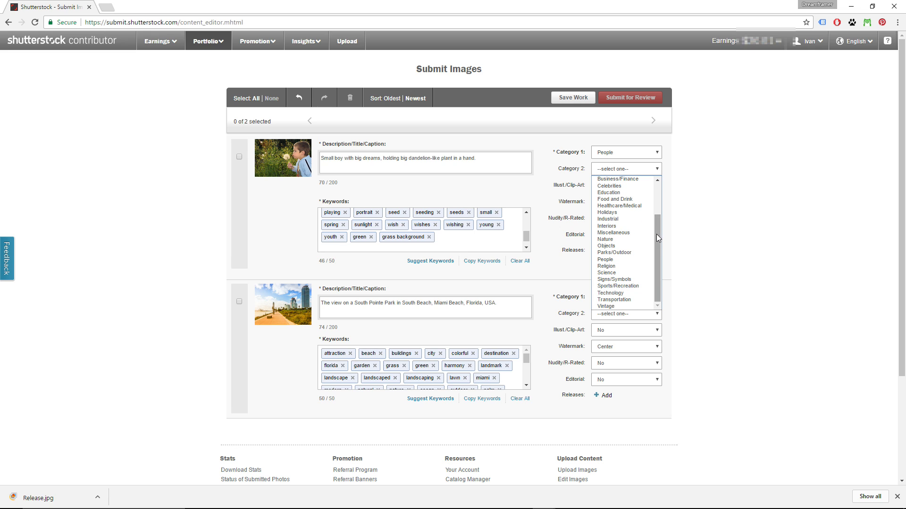
left_click(616, 253)
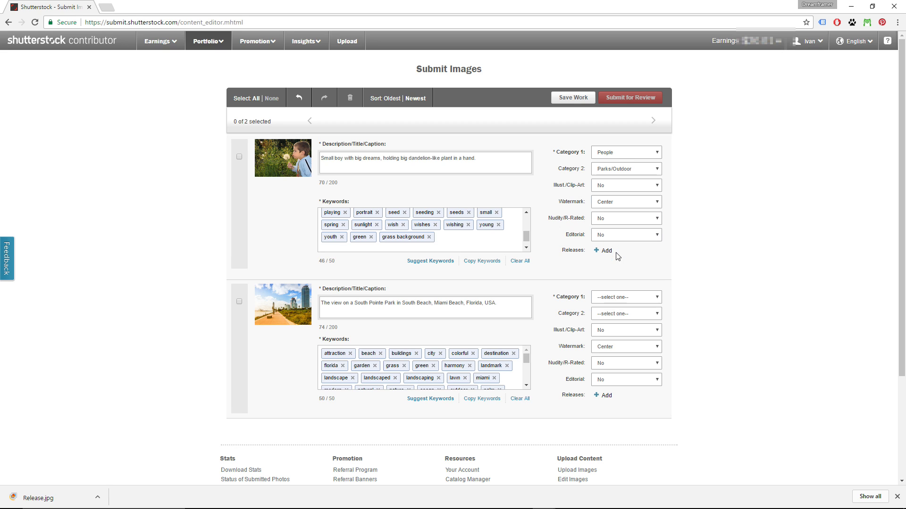
Step: Keep illustration No, watermark centered, nudity No and not editorial, then add a release
left_click(618, 187)
left_click(619, 188)
left_click(622, 204)
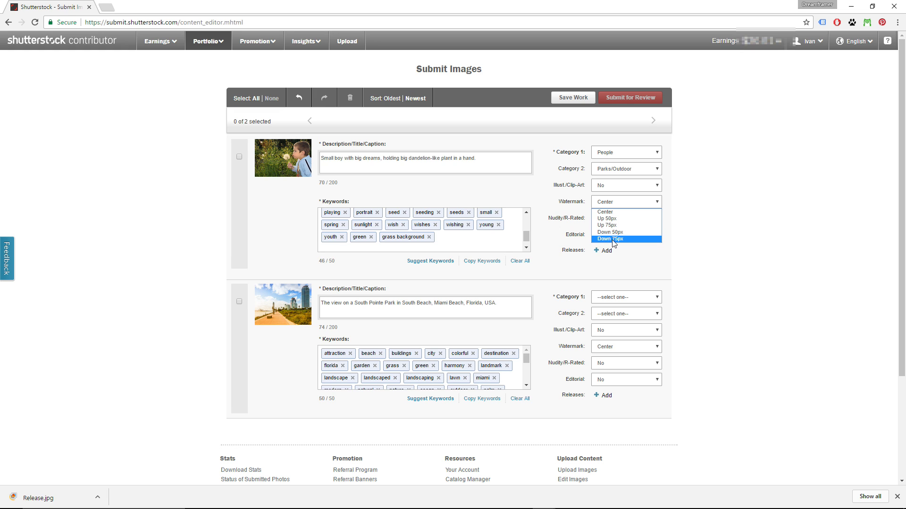
left_click(606, 213)
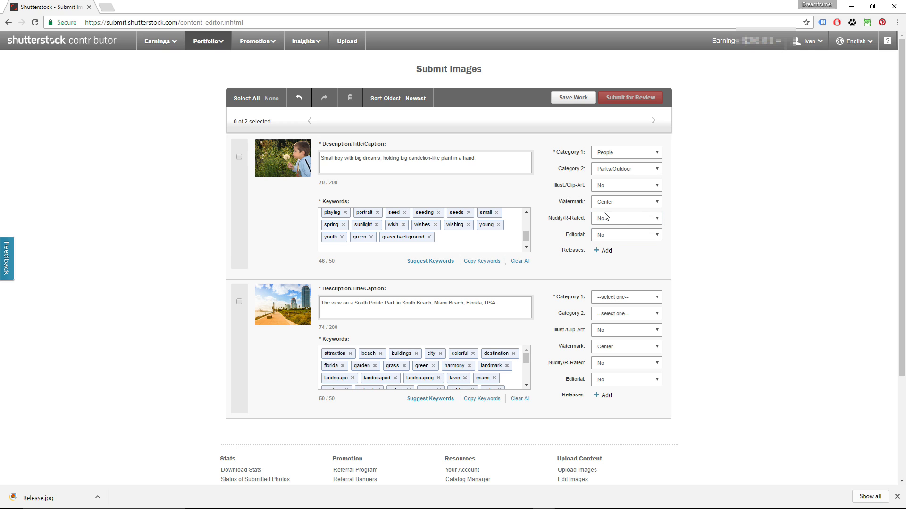
left_click(636, 220)
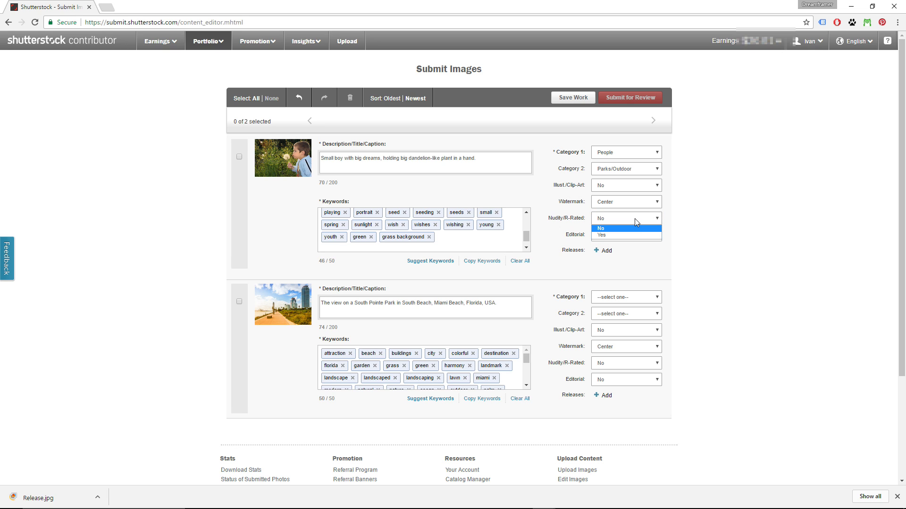
left_click(607, 226)
left_click(614, 234)
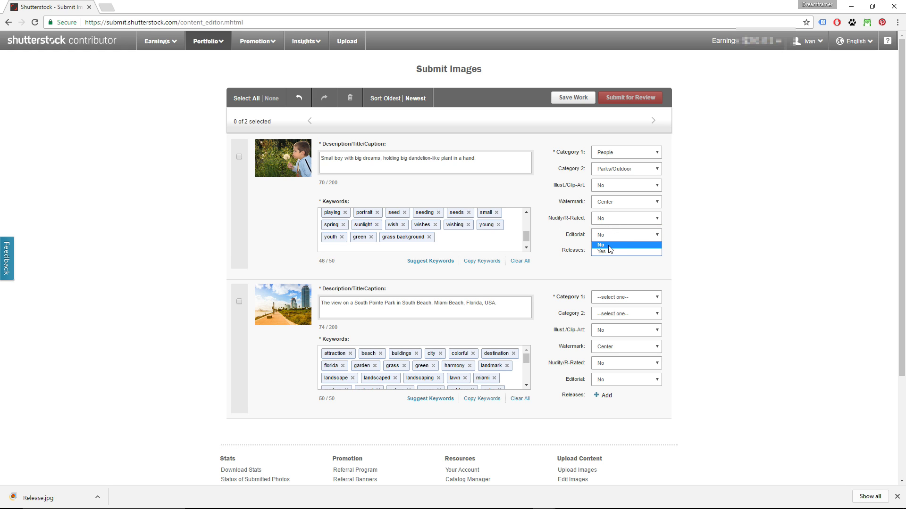
left_click(612, 236)
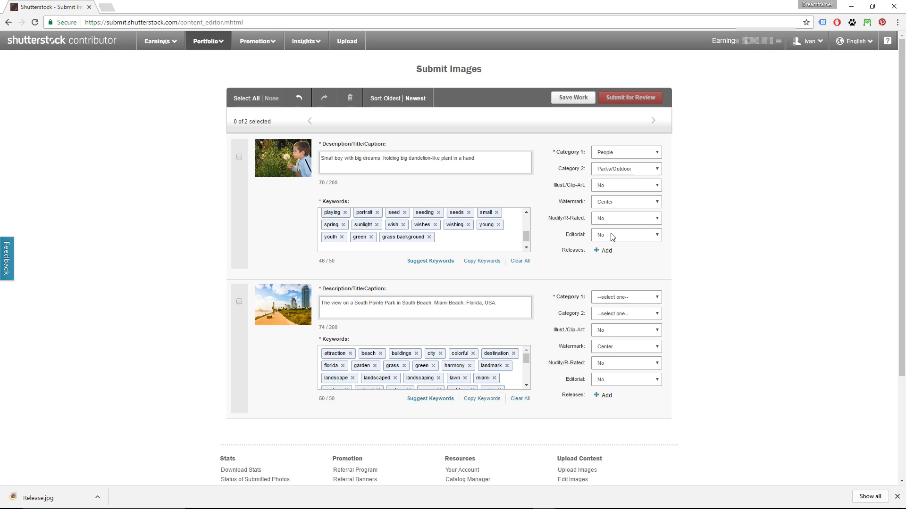
left_click(598, 252)
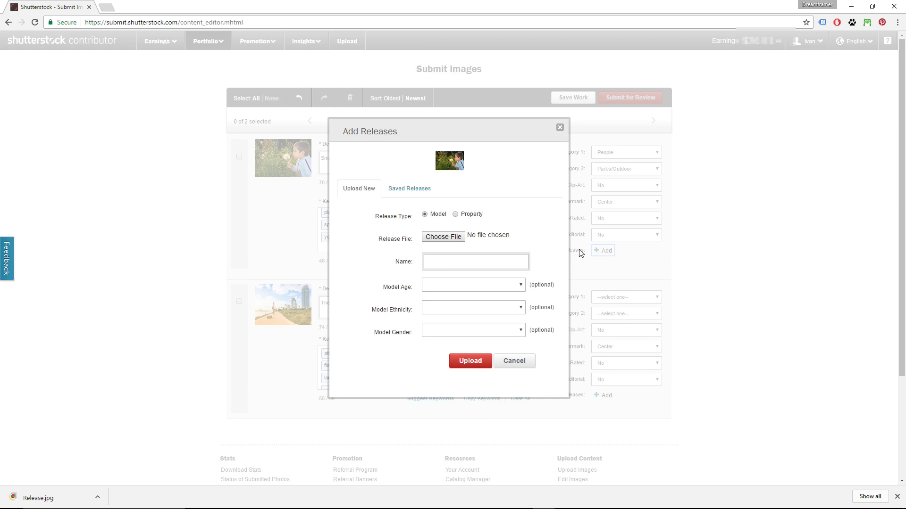
Step: Fill the release with Release.jpg, the model's name, age Child, ethnicity Other, gender Male
left_click(446, 237)
type("John Smith")
left_click(454, 284)
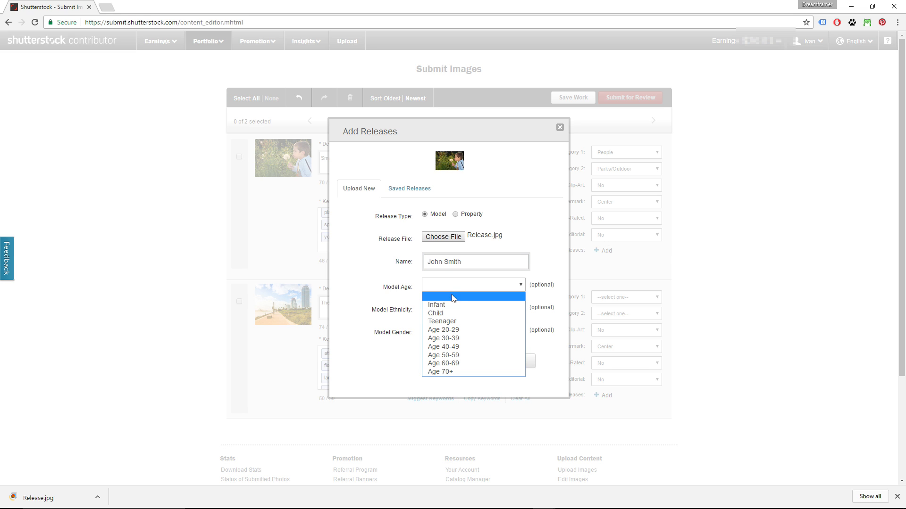
left_click(445, 312)
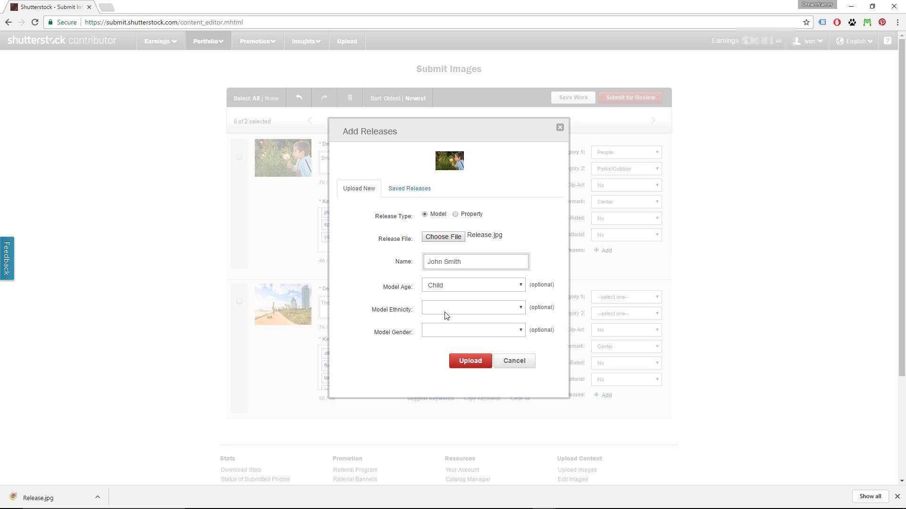
left_click(449, 307)
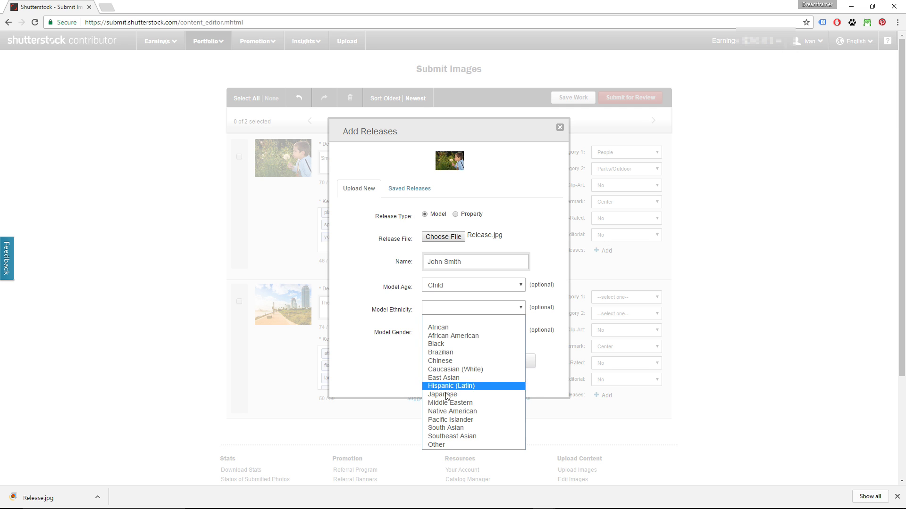
left_click(444, 445)
left_click(448, 331)
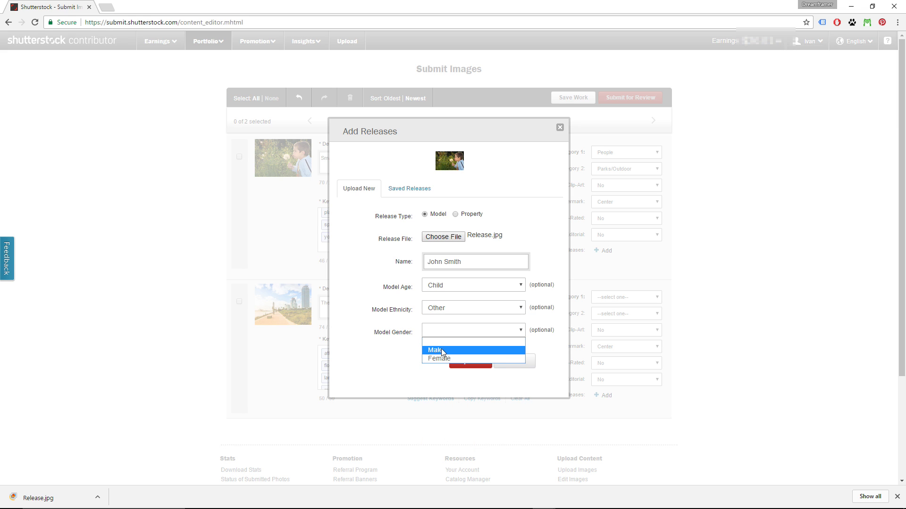
left_click(441, 349)
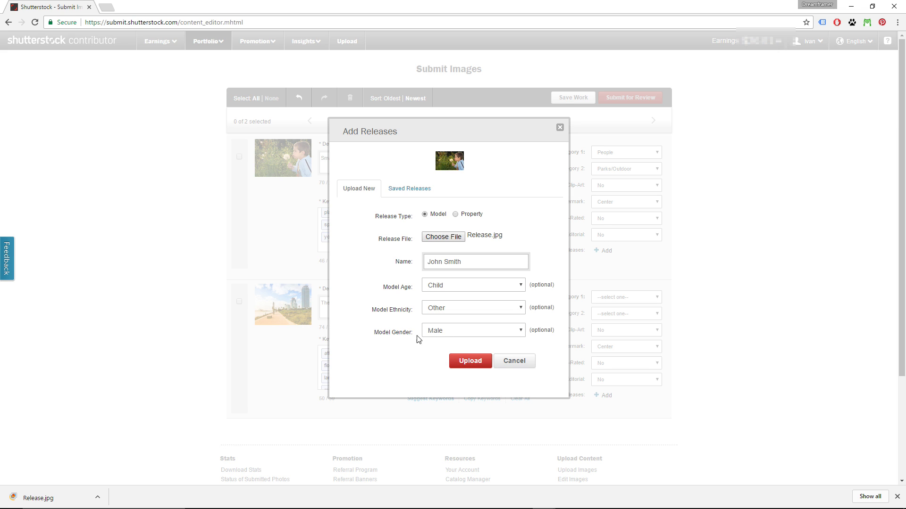
Step: Pick a previously saved model release and apply it to the boy photo
left_click(409, 193)
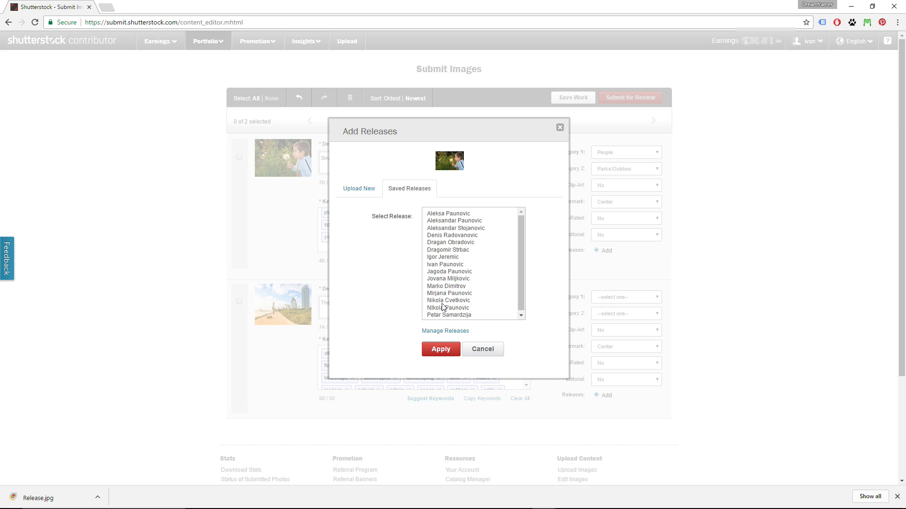
left_click(443, 308)
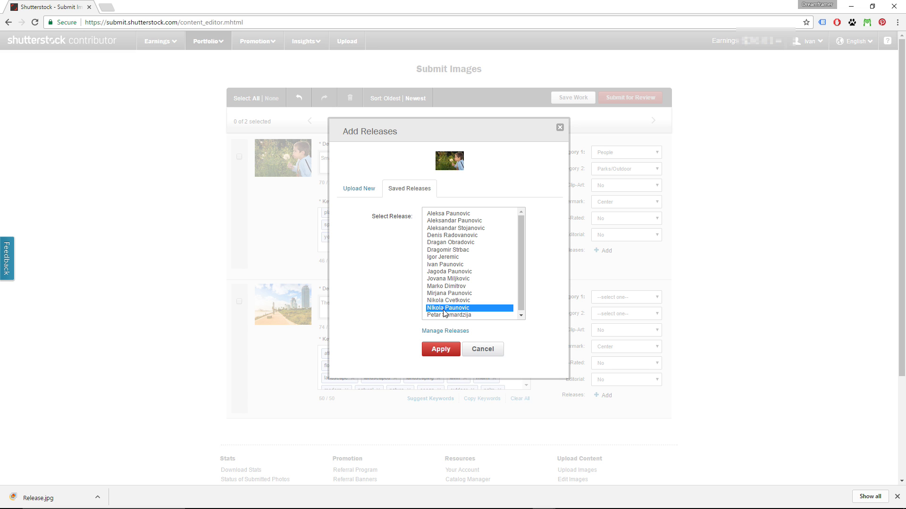
left_click(443, 349)
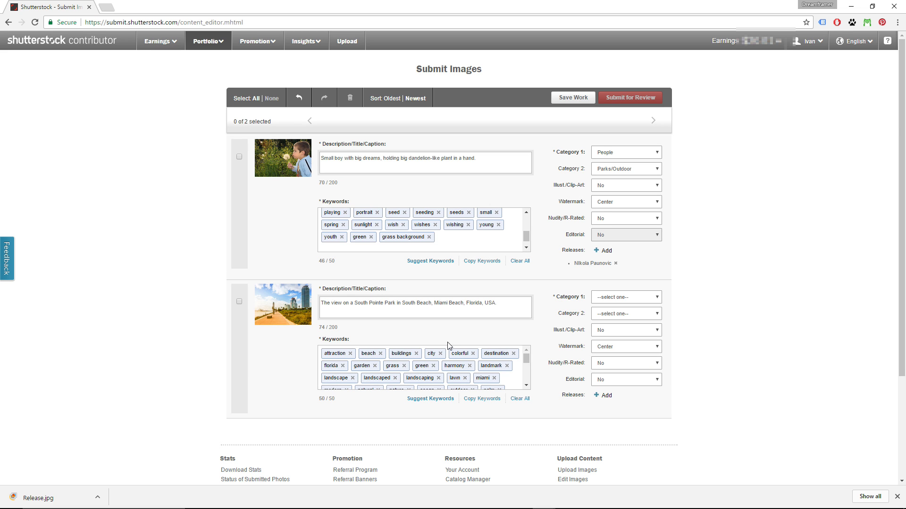
Step: Set the beach photo's first category to Parks/Outdoor
mouse_move(580, 264)
scroll(576, 289, "down", 1)
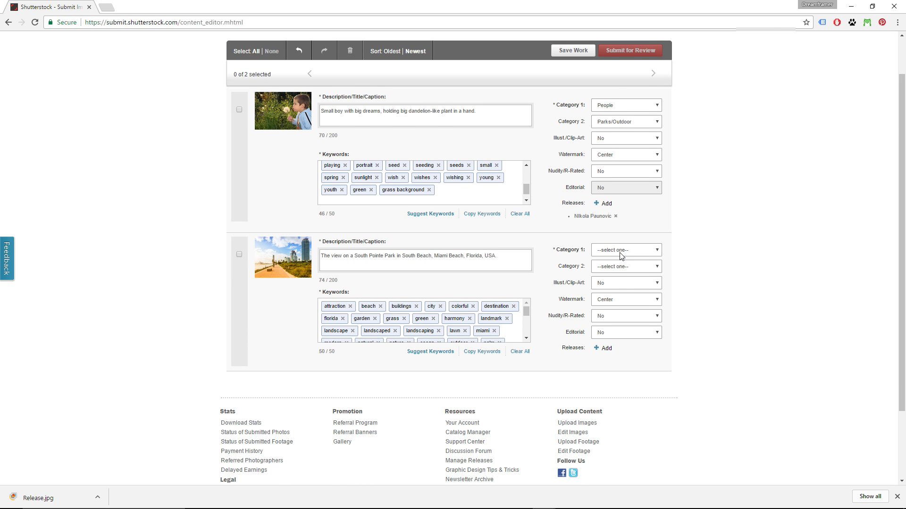
left_click(620, 255)
scroll(659, 300, "down", 2)
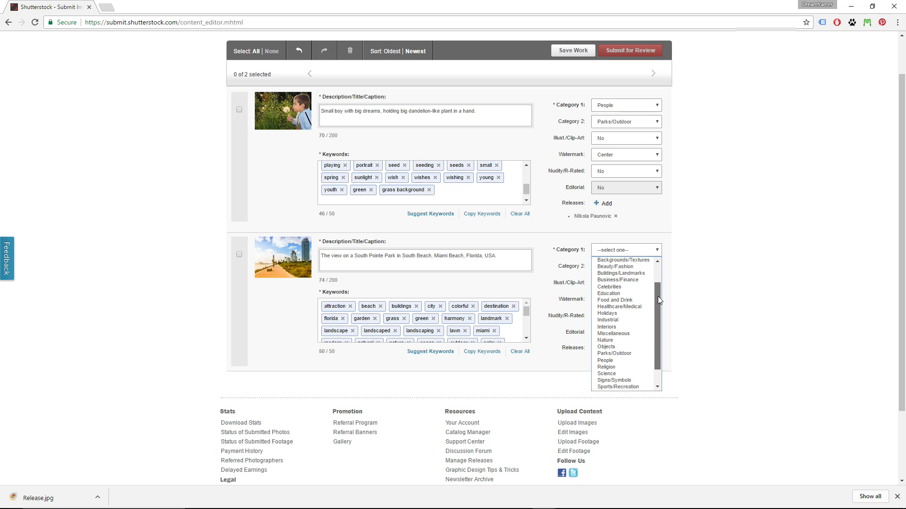
left_click_drag(657, 296, 658, 315)
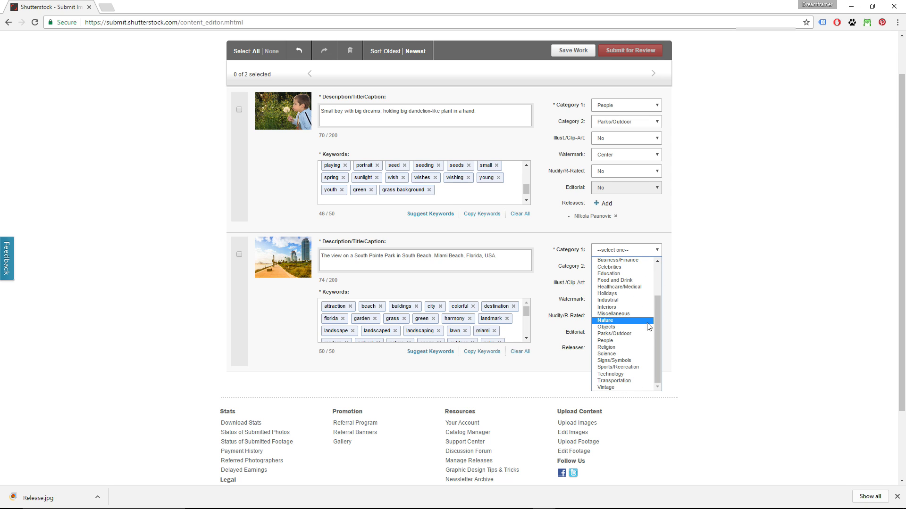
left_click(628, 334)
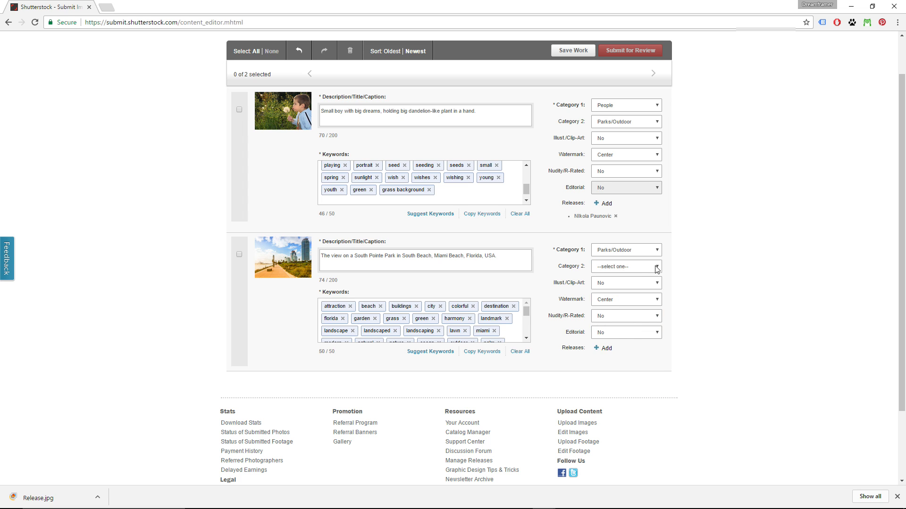
Step: Set the beach photo's second category to Buildings/Landmarks and select both photos
left_click(655, 267)
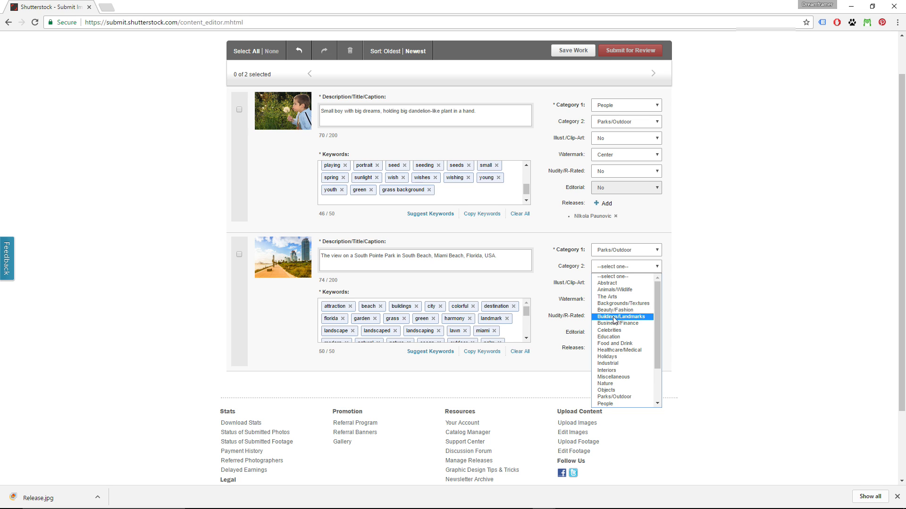
left_click_drag(657, 313, 654, 350)
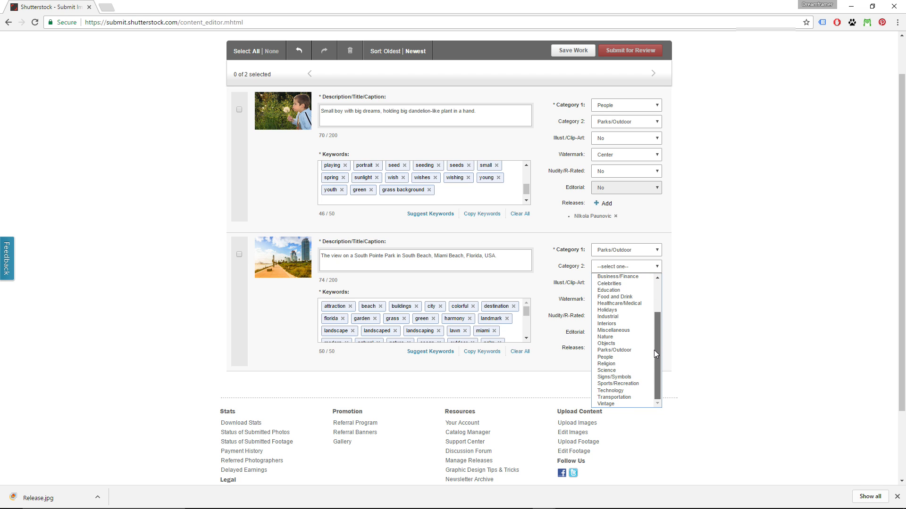
left_click_drag(654, 349, 648, 325)
left_click(637, 293)
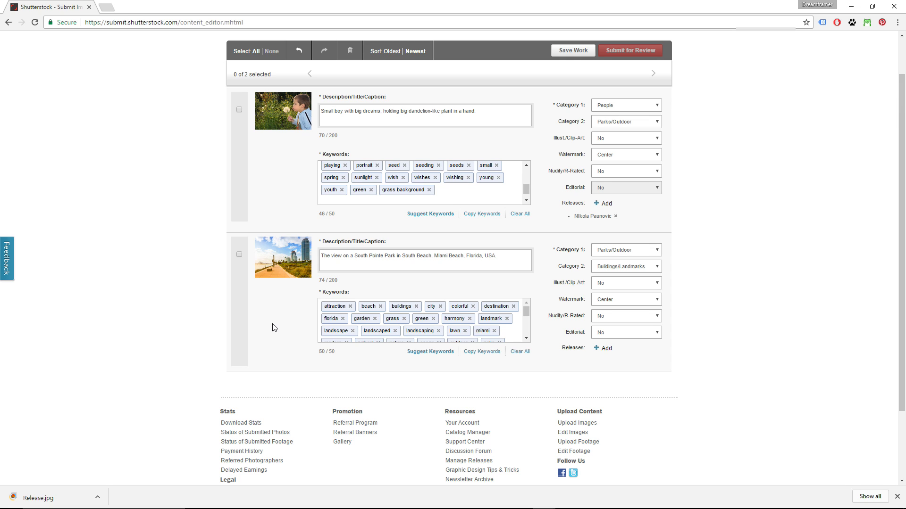
left_click(256, 52)
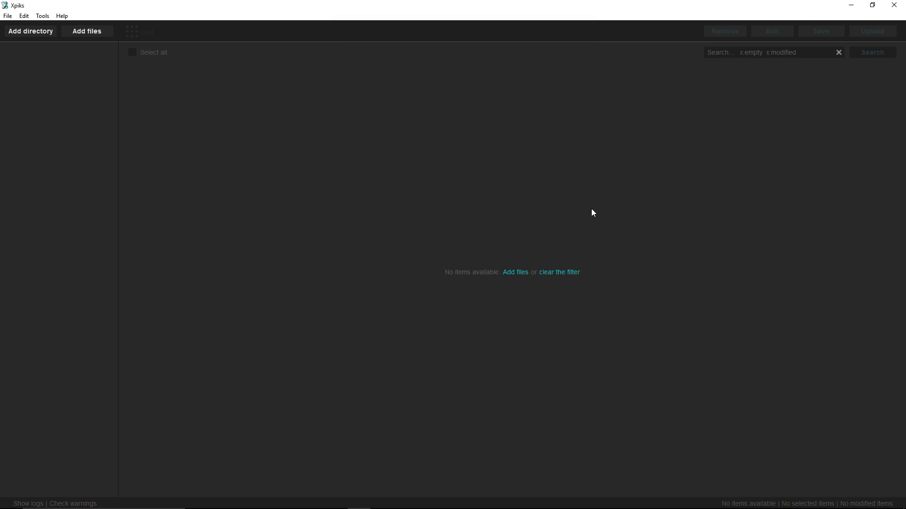
Step: Add 621638-childs-wish.jpg and south beach 3.jpg to Xpiks and import their existing metadata
left_click(514, 273)
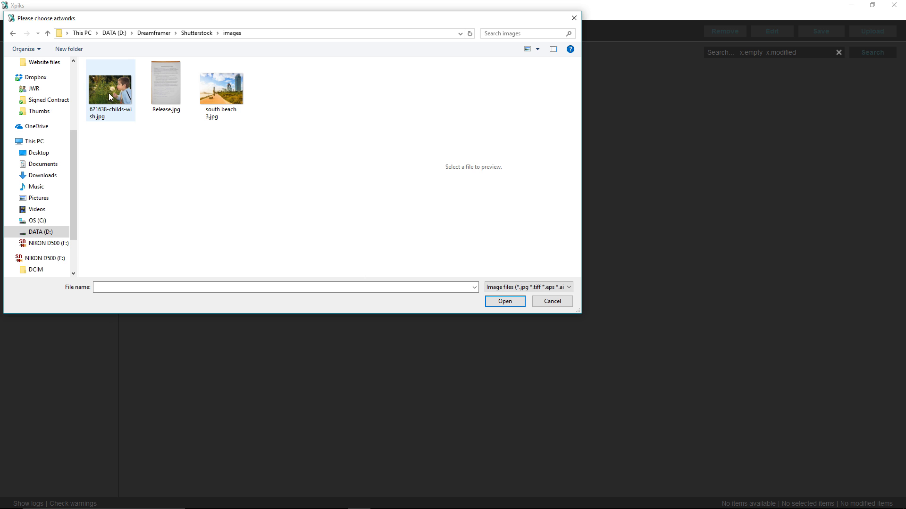
left_click(107, 94)
left_click(229, 91, "ctrl")
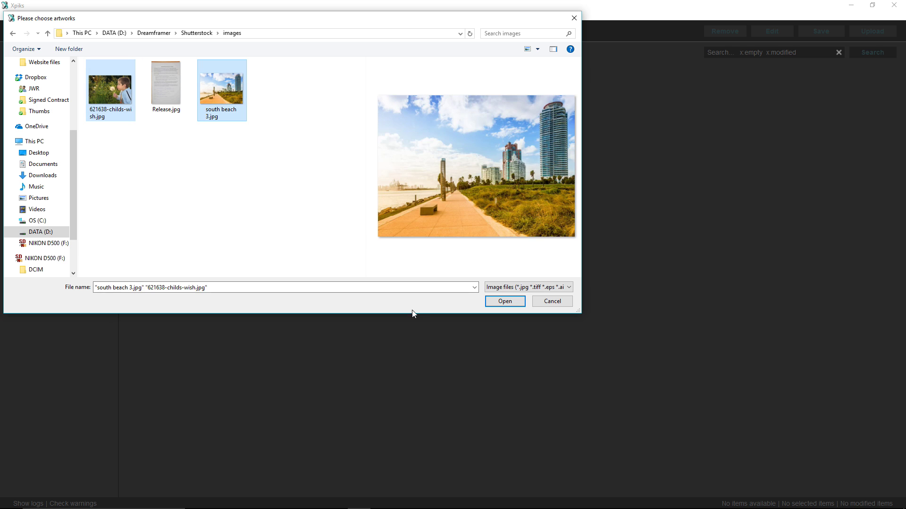
left_click(495, 302)
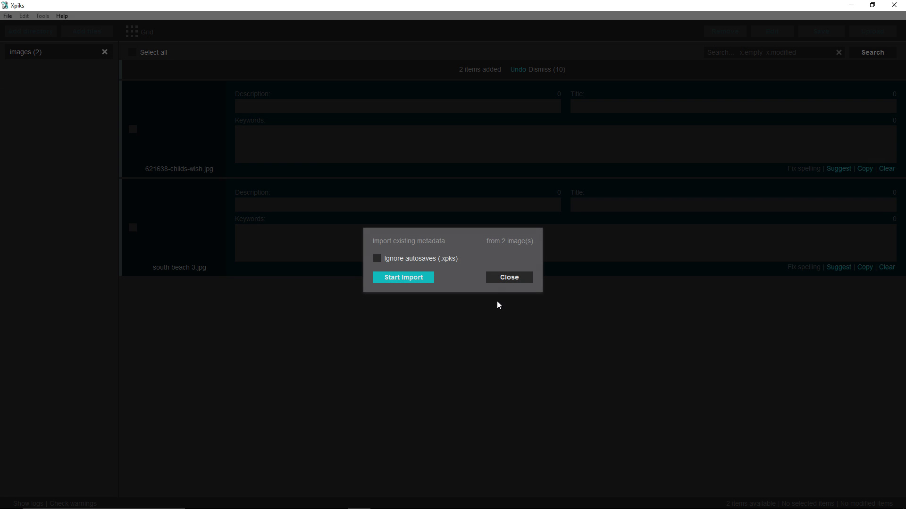
left_click(422, 279)
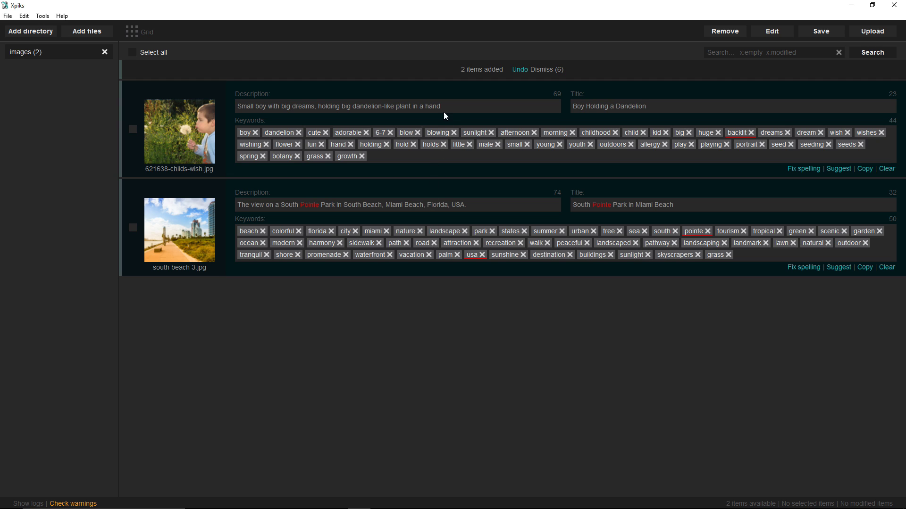
Step: Select text in the dandelion photo's description and title fields
left_click(445, 106)
left_click_drag(445, 106, 313, 109)
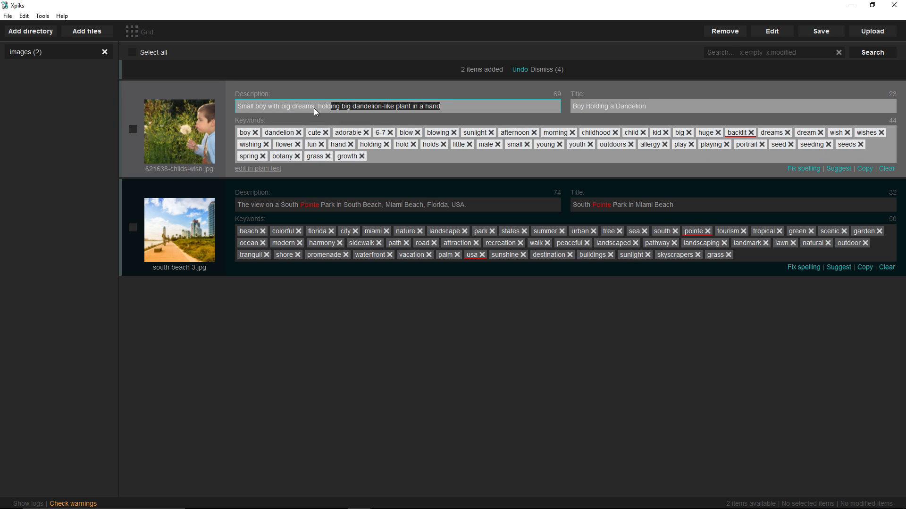
left_click(637, 107)
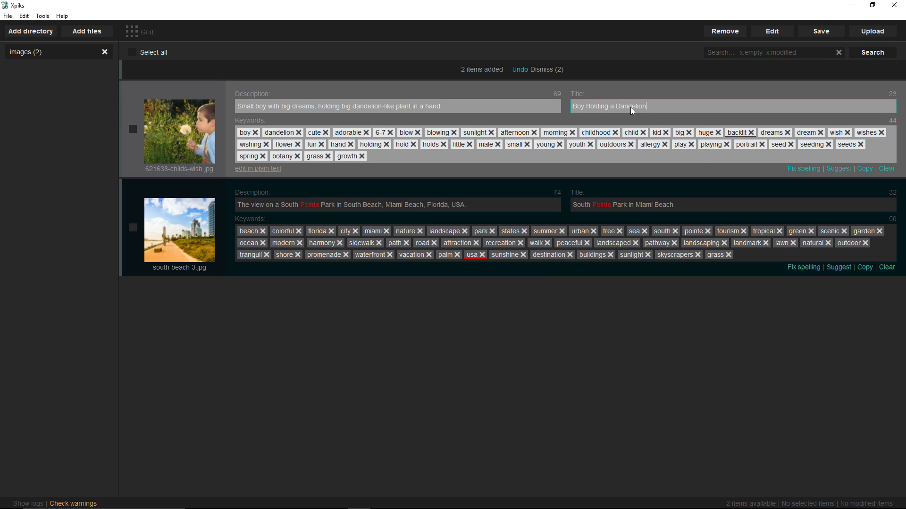
key("ctrl+a")
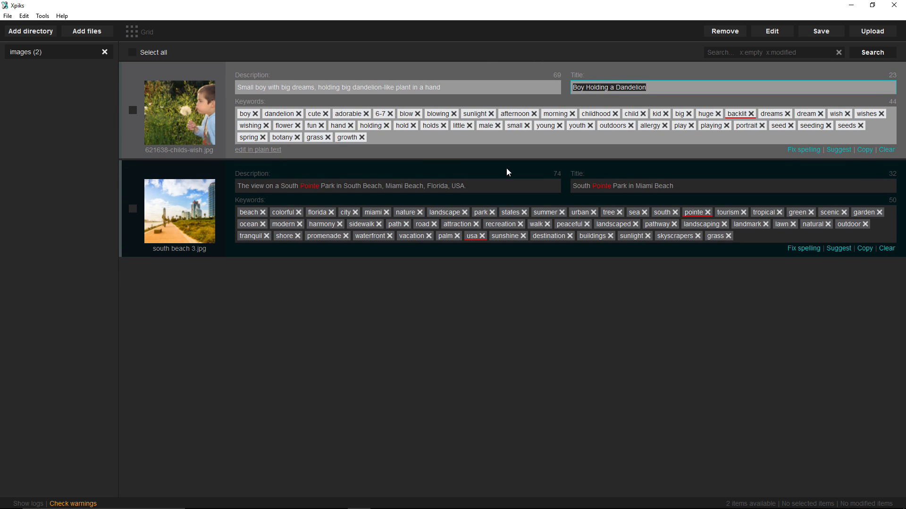
left_click(377, 139)
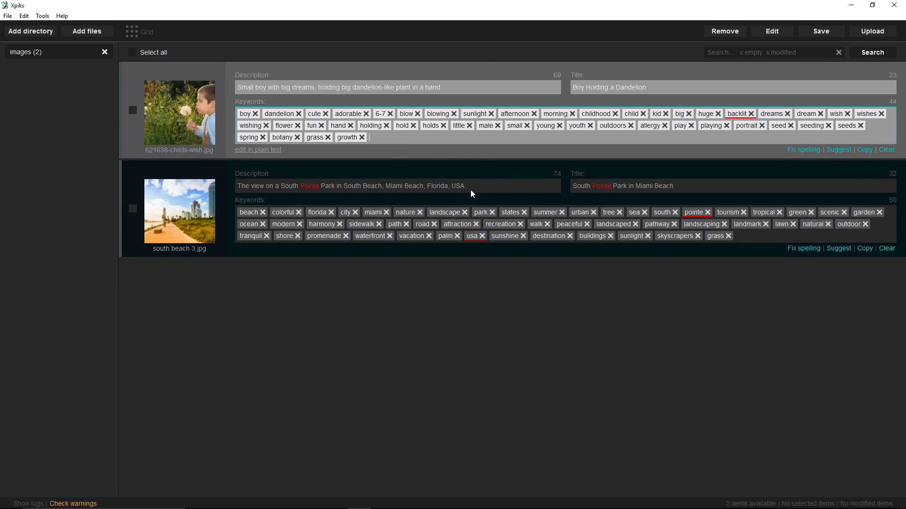
Step: Add the keywords green and grass to the dandelion photo
type("green g")
key("BackSpace")
key("BackSpace")
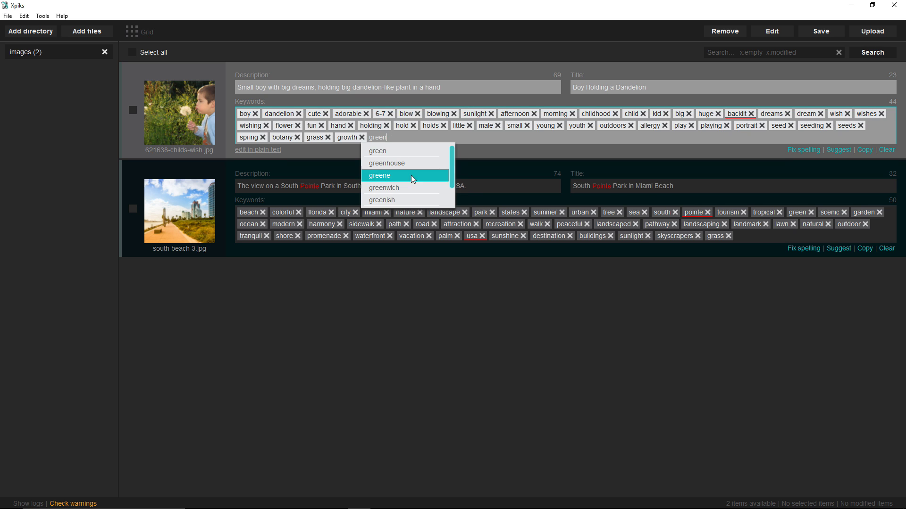
left_click(395, 152)
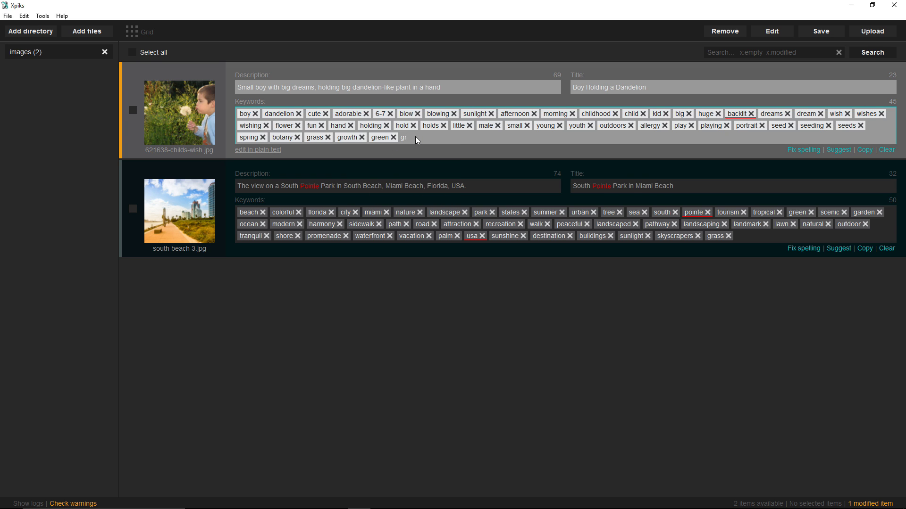
type("grass")
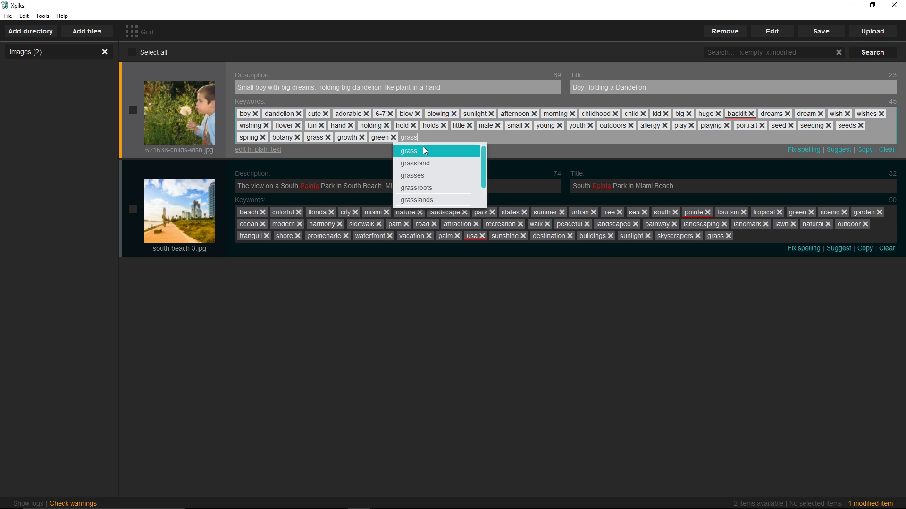
left_click(419, 151)
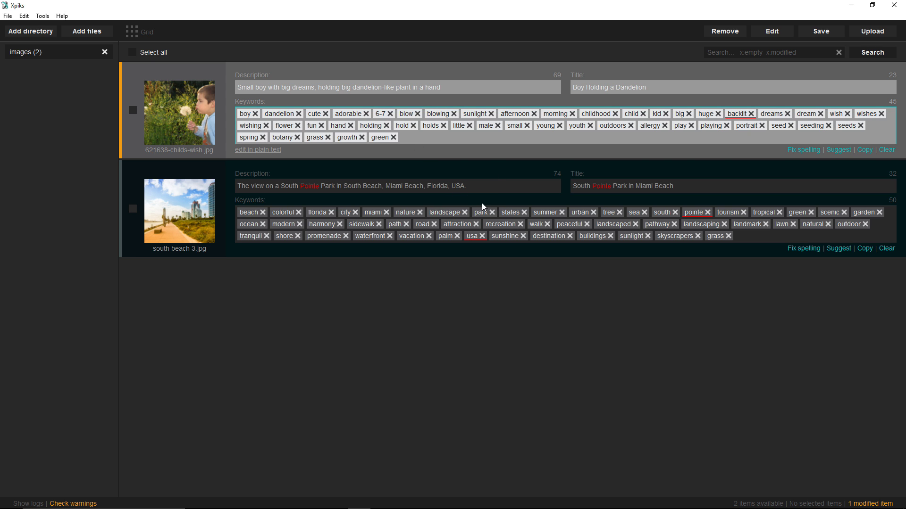
Step: Clear all keywords from the dandelion photo
left_click(482, 188)
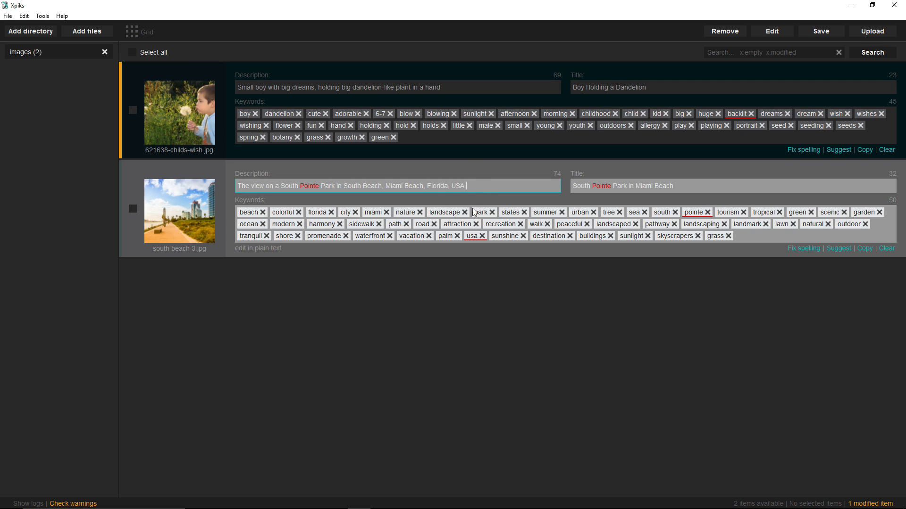
left_click(457, 139)
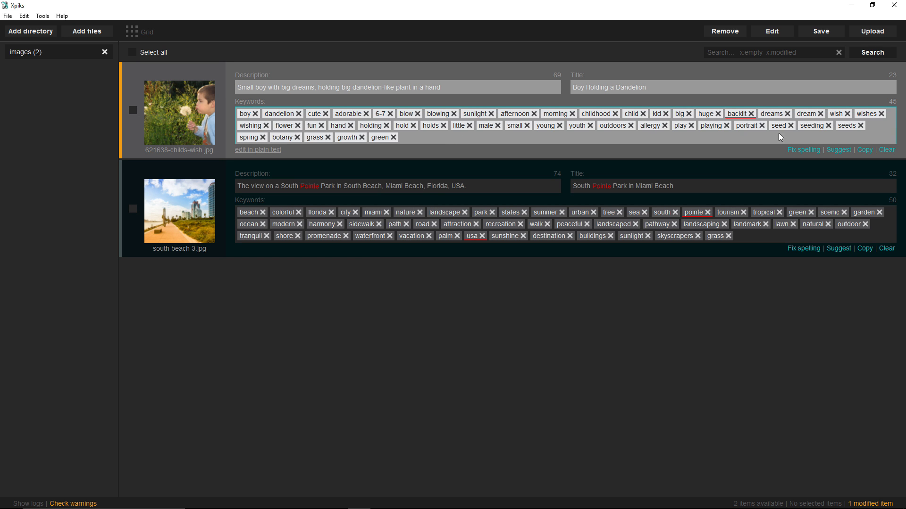
left_click(886, 150)
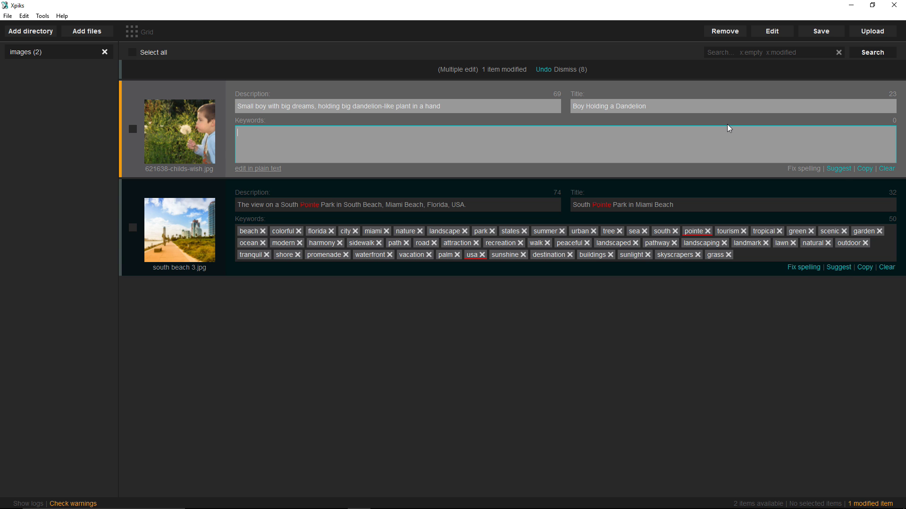
Step: Search suggestions for 'boy dandelion' and pick seven similar stock photos as keyword sources
left_click(844, 170)
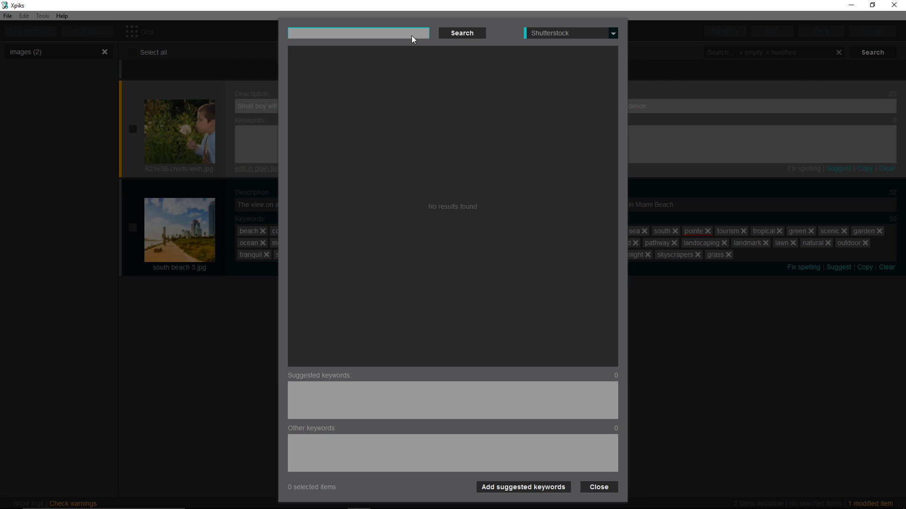
type("boy dandelion")
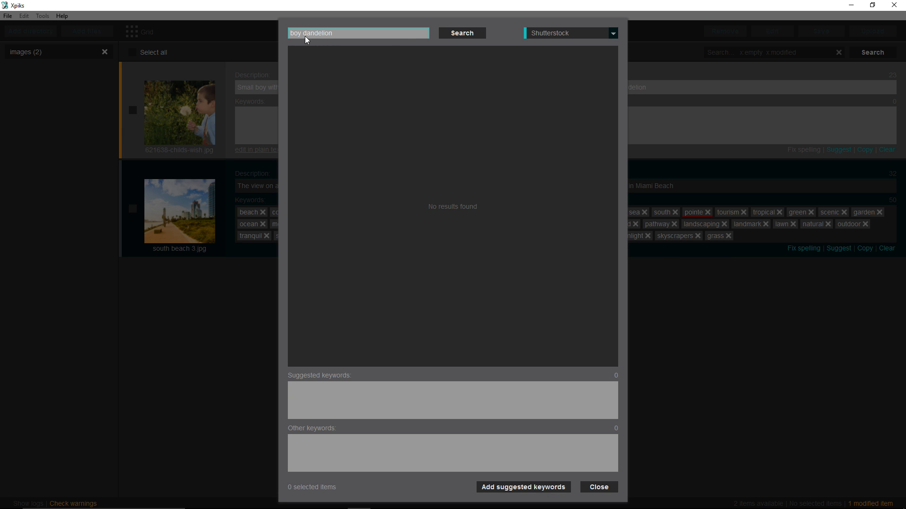
left_click(458, 33)
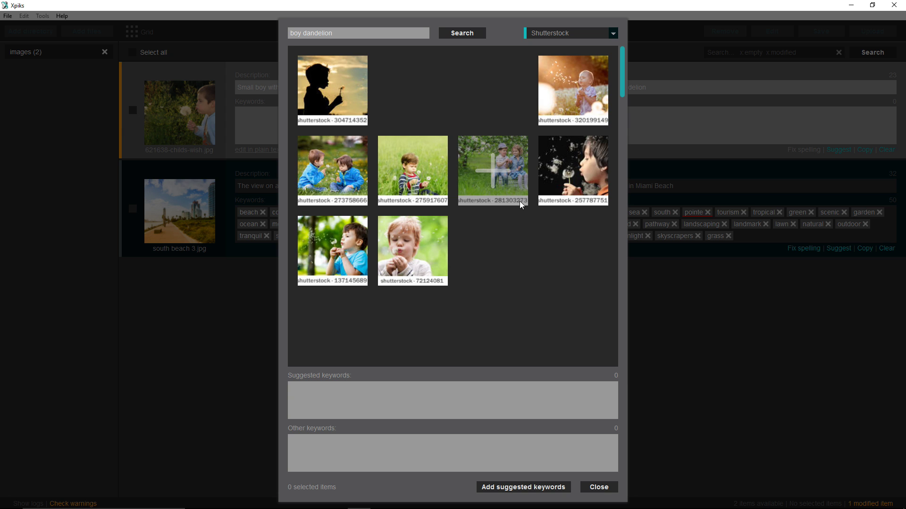
left_click(415, 166)
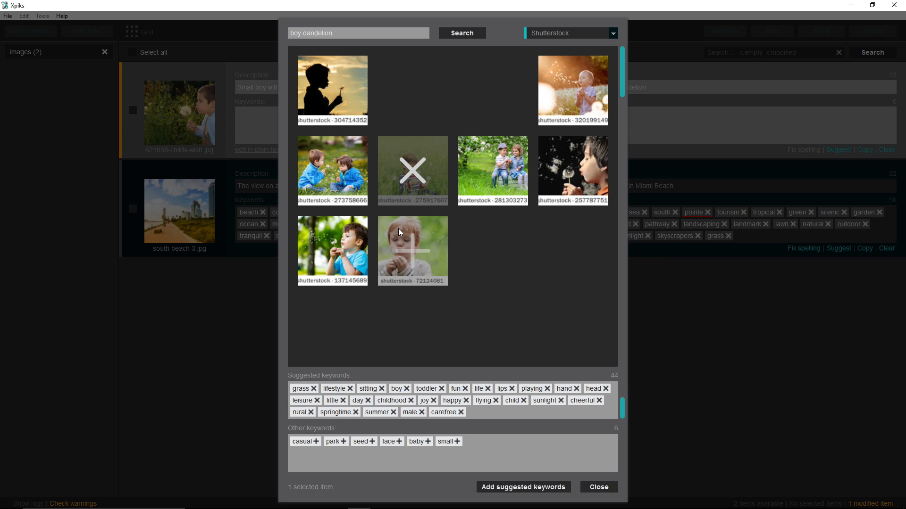
left_click(403, 249)
left_click(568, 87)
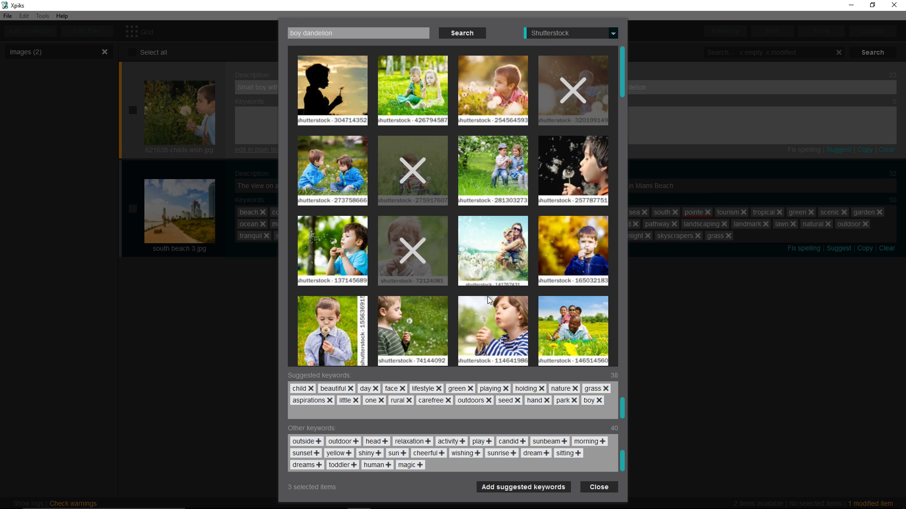
left_click(485, 325)
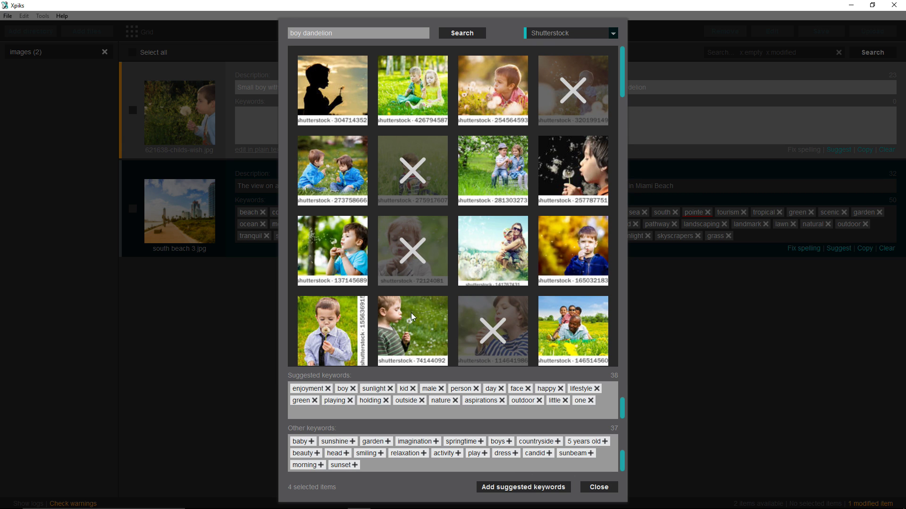
left_click(333, 298)
left_click(330, 93)
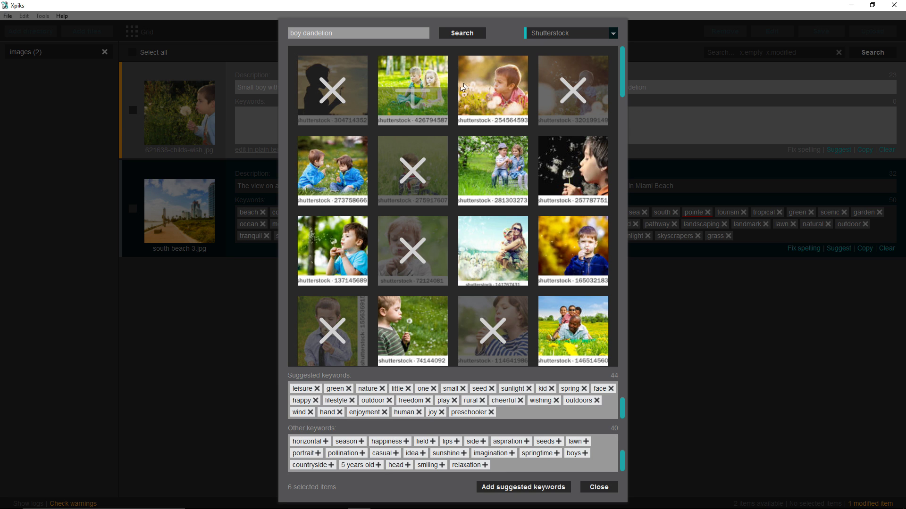
left_click(493, 87)
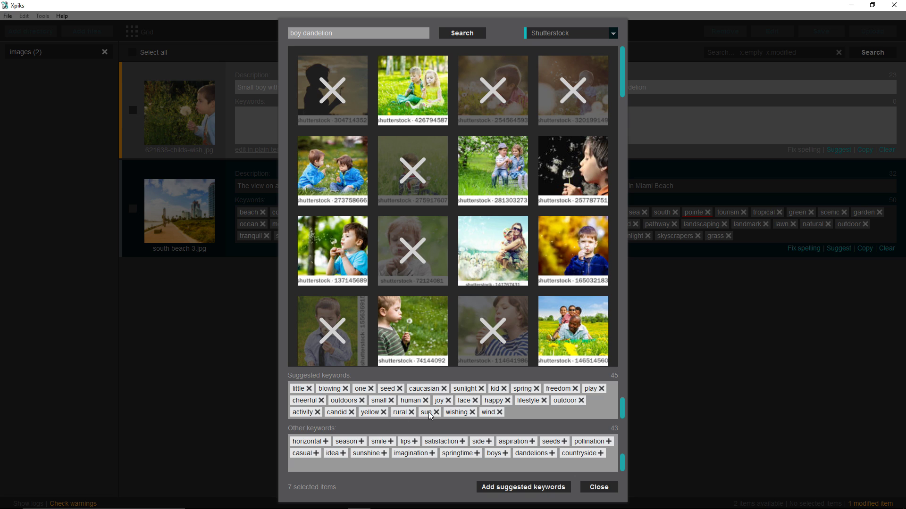
Step: Add seeds, casual, playful, park and carefree to the suggested keywords
scroll(453, 409, "up", 2)
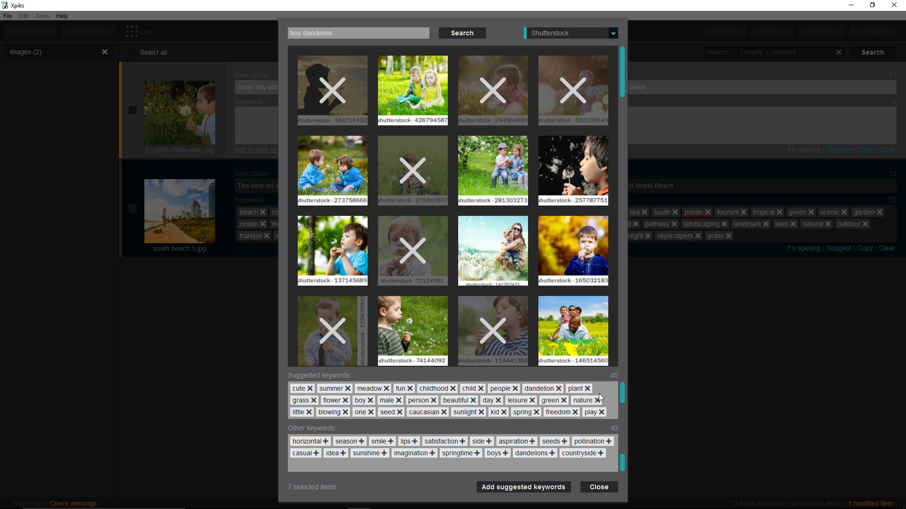
left_click_drag(623, 394, 624, 413)
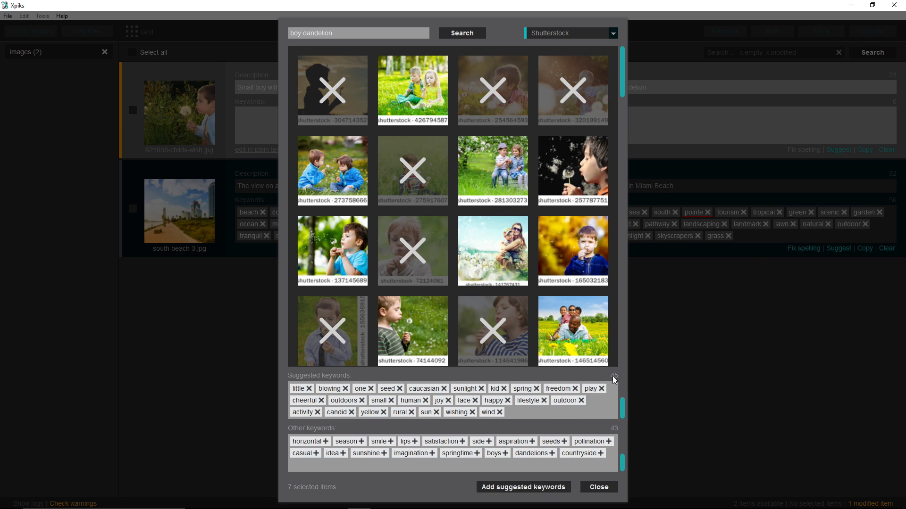
left_click(564, 442)
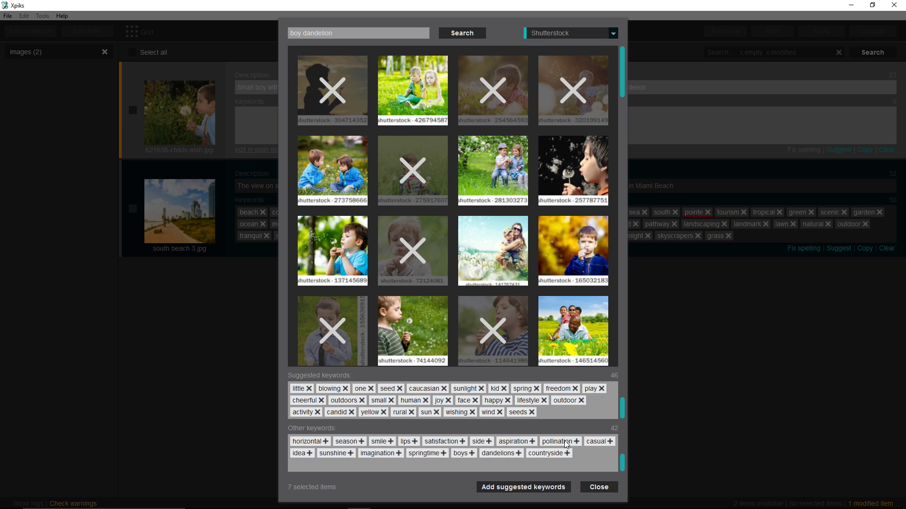
left_click(610, 441)
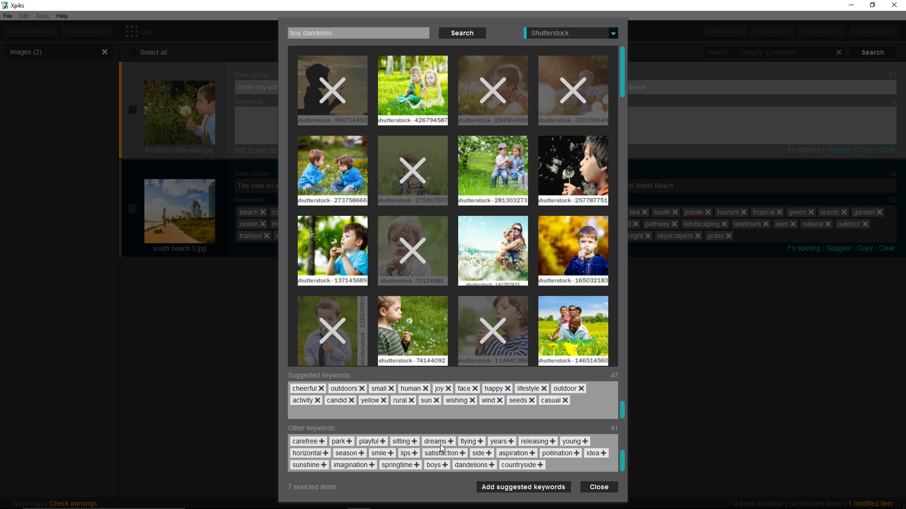
left_click(382, 442)
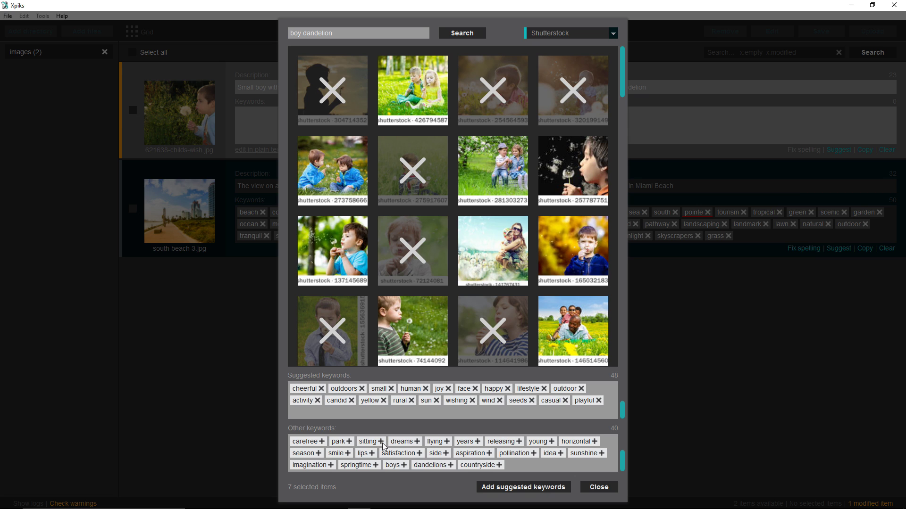
left_click(349, 442)
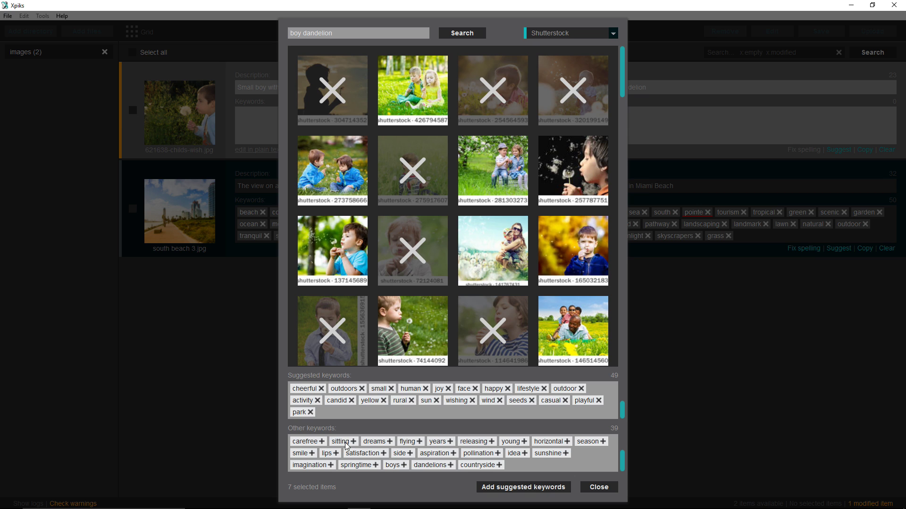
left_click(322, 442)
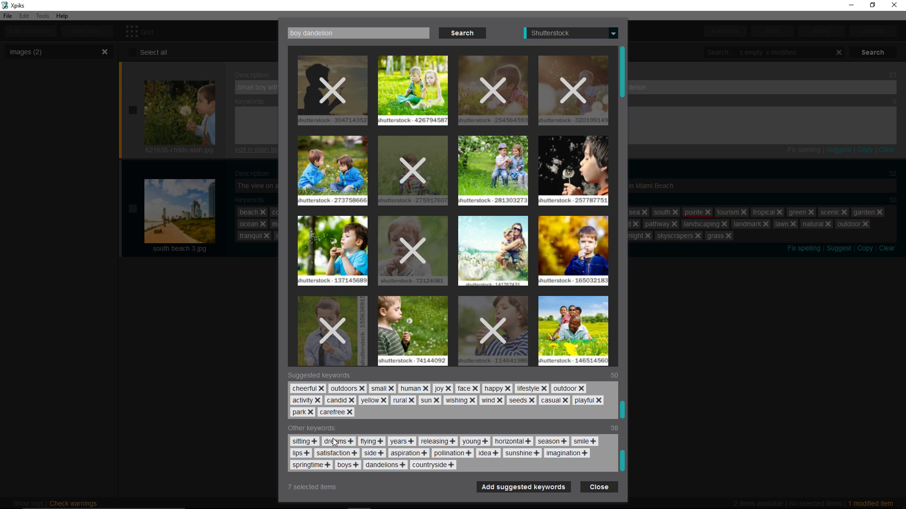
Step: Add the suggested keywords to the dandelion photo, then select both the dandelion and beach photos
left_click(545, 488)
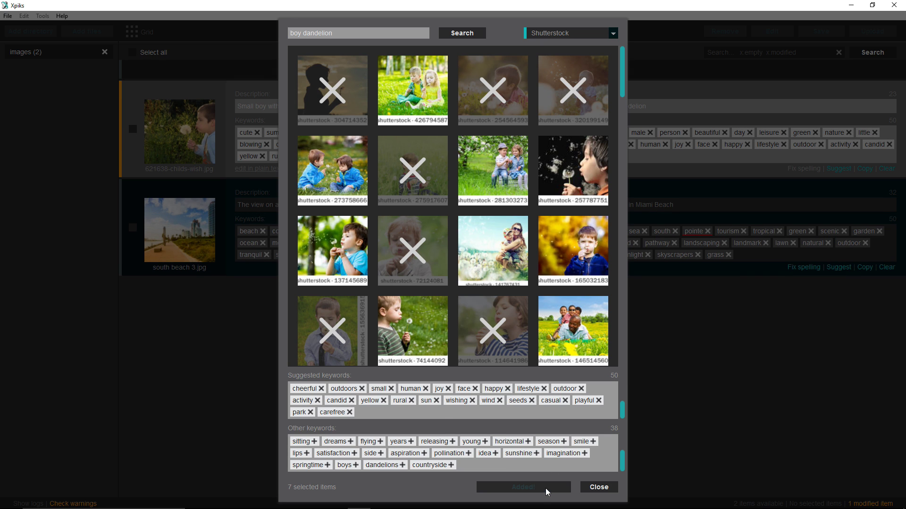
left_click(588, 492)
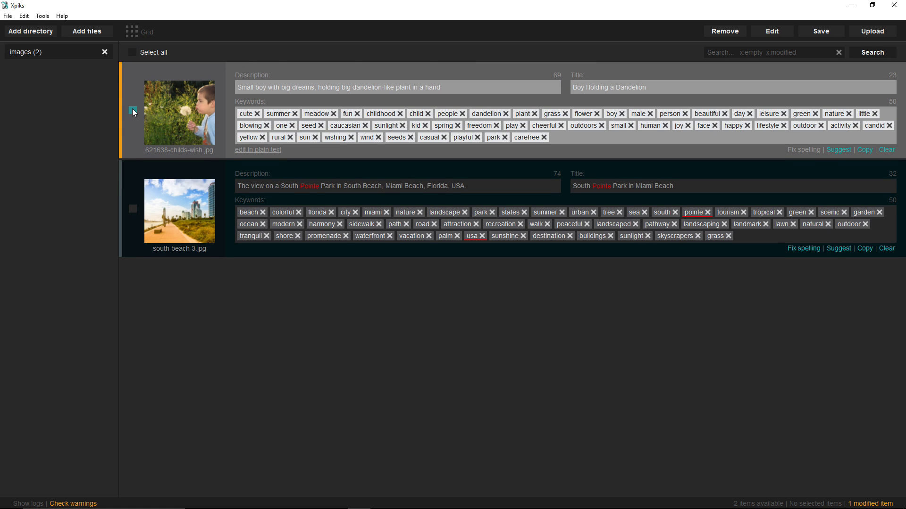
left_click(133, 111)
left_click(133, 210)
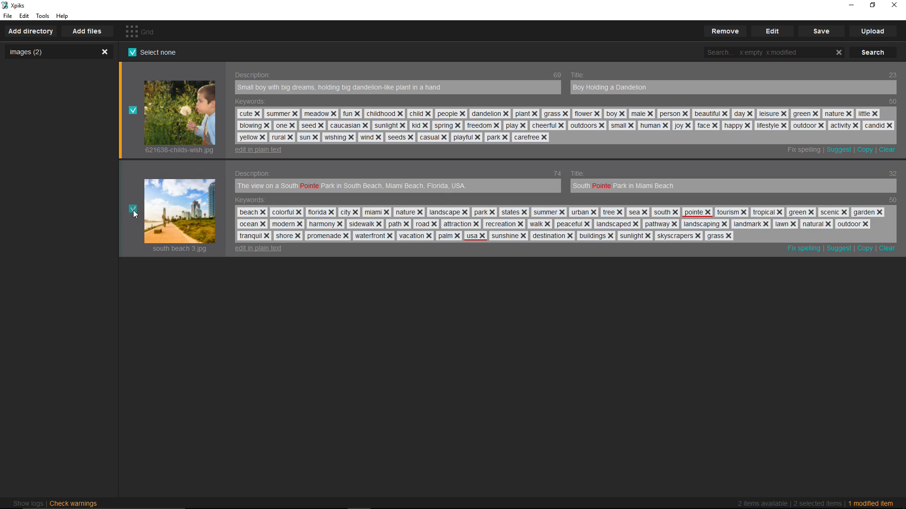
Step: Save both photos' edited metadata into the image files and bring up the upload dialog
left_click(860, 31)
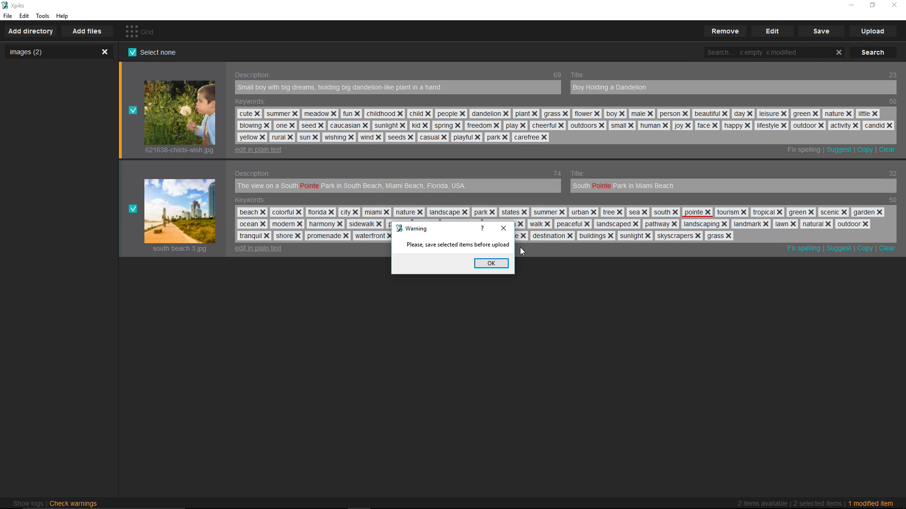
left_click(500, 266)
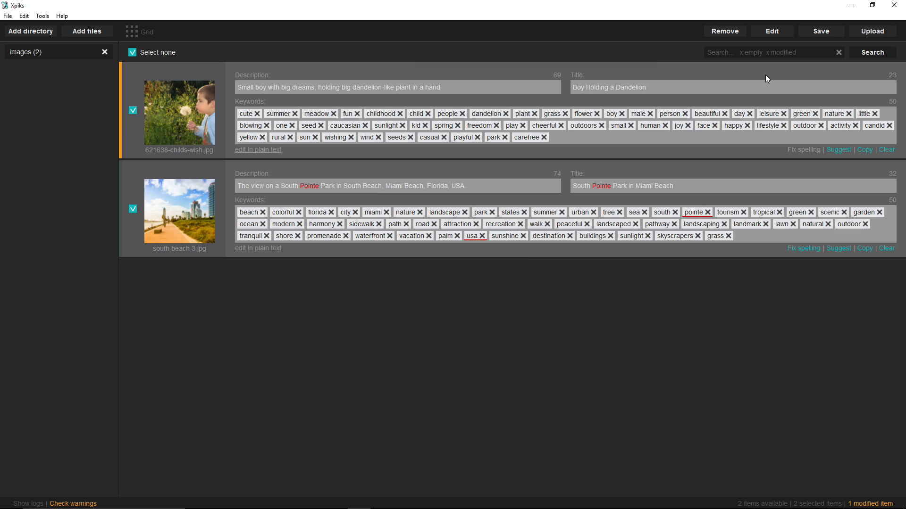
left_click(817, 32)
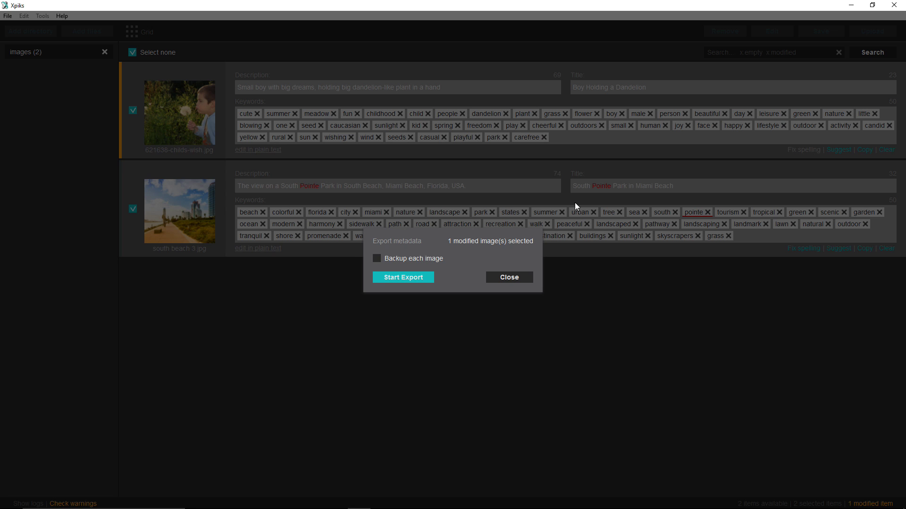
left_click(423, 278)
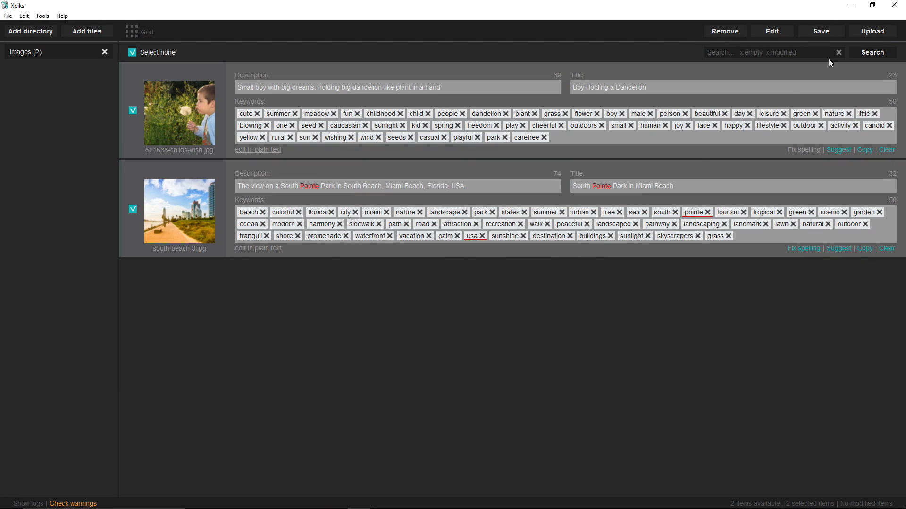
left_click(872, 31)
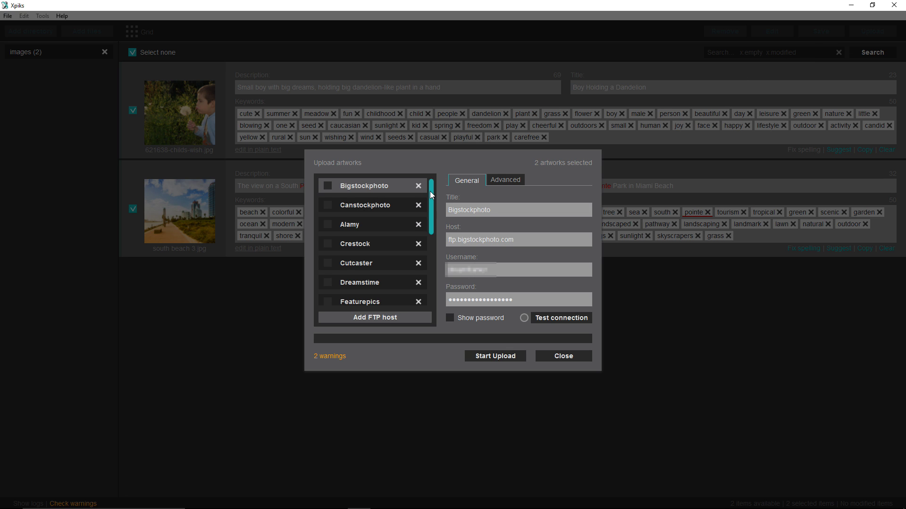
Step: Add a new FTP host entry and set Shutterstock (ftp.shutterstock.com) as the checked upload destination
left_click(390, 319)
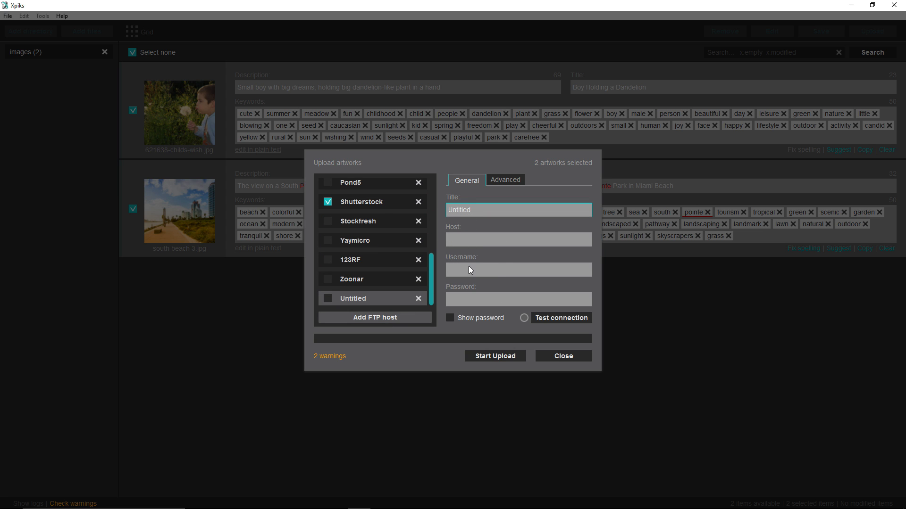
left_click(384, 200)
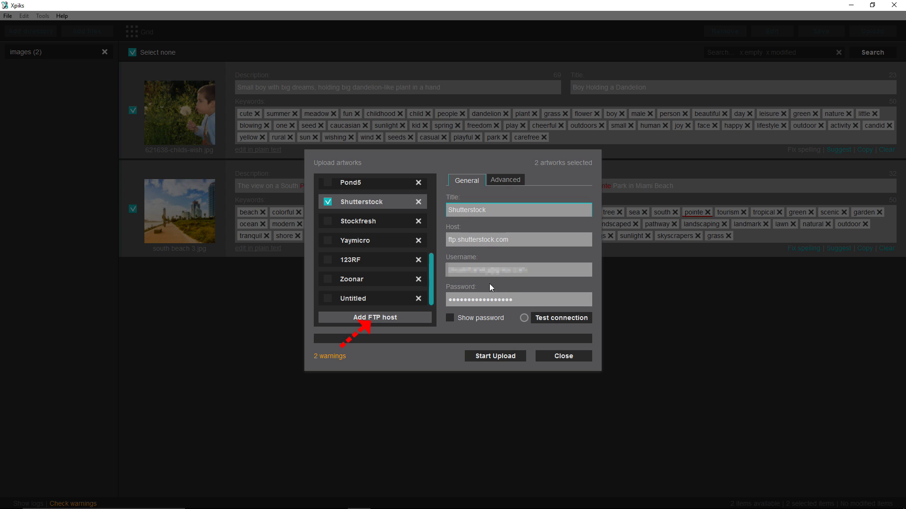
scroll(431, 262, "up", 1)
scroll(431, 258, "up", 2)
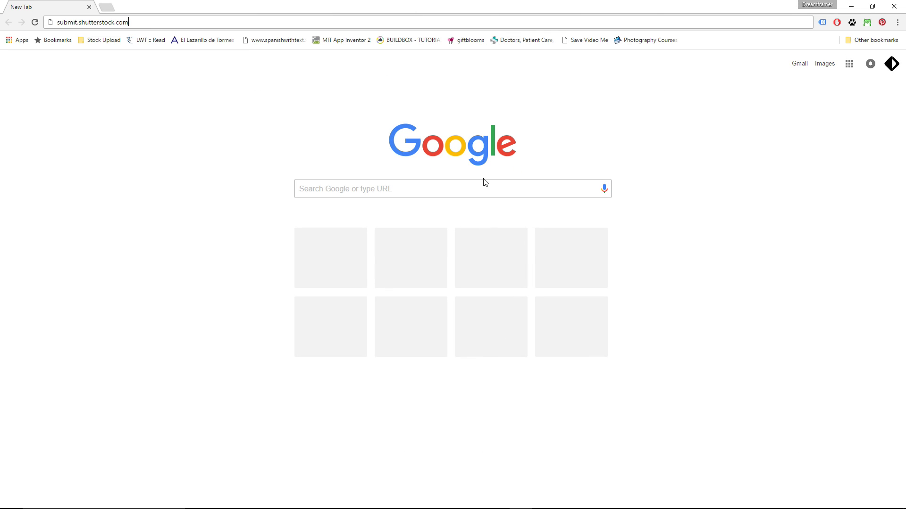
Step: Load submit.shutterstock.com and go to Portfolio > Submit Images
key("Return")
key("Return")
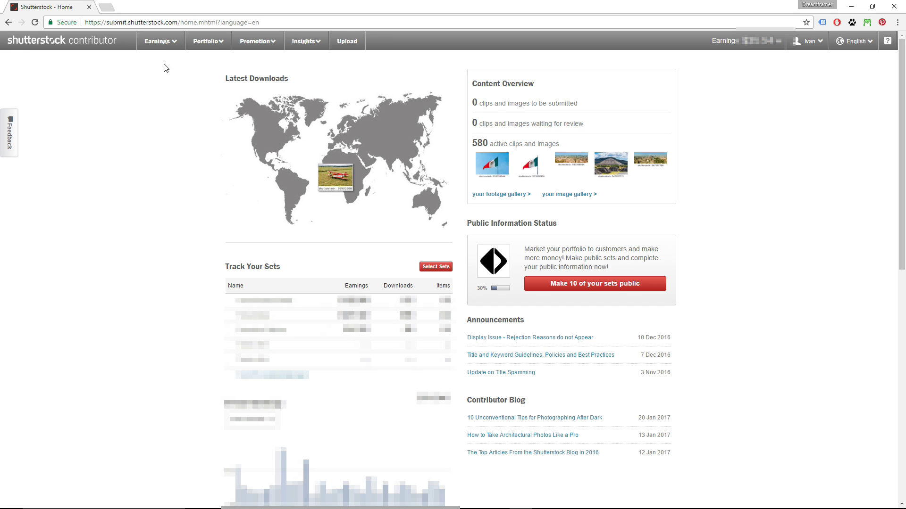
left_click(220, 42)
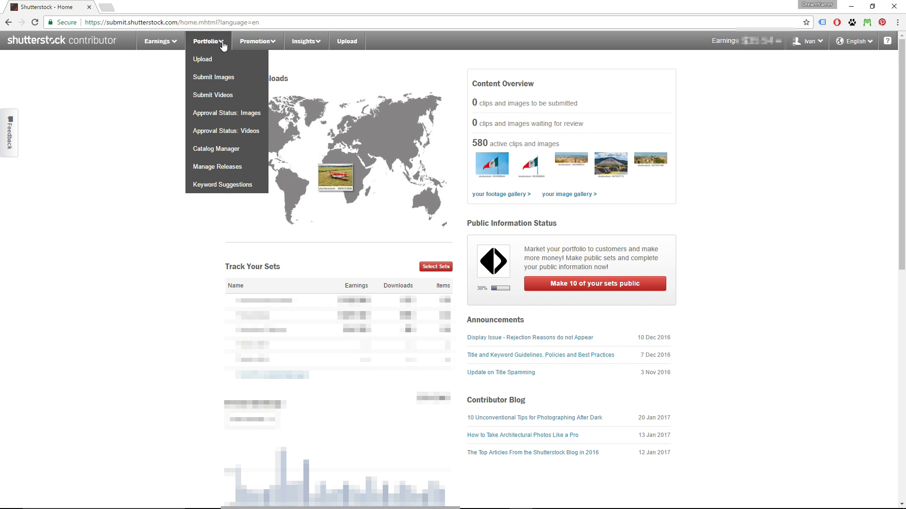
left_click(219, 79)
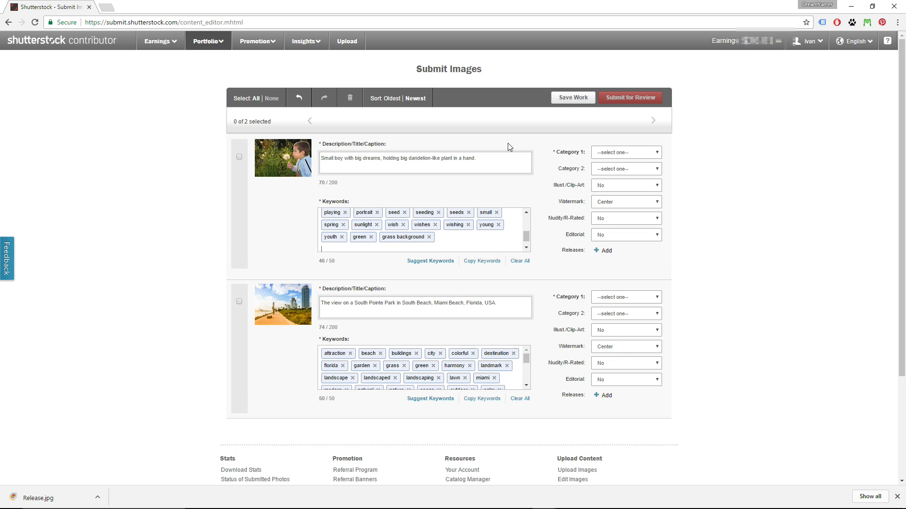
left_click(658, 153)
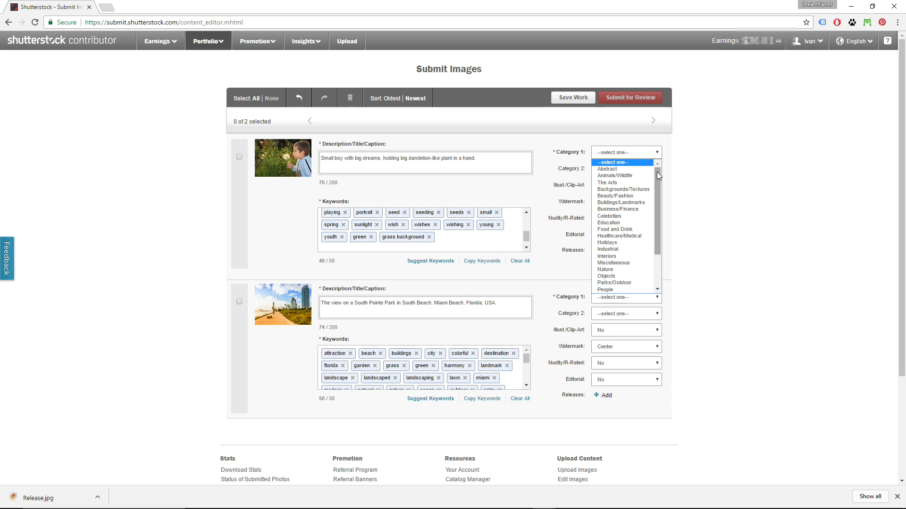
Step: Categorize the dandelion photo as People and Parks/Outdoor, and attach a model release with the model's name
left_click(604, 289)
left_click(626, 169)
left_click(614, 253)
left_click(626, 218)
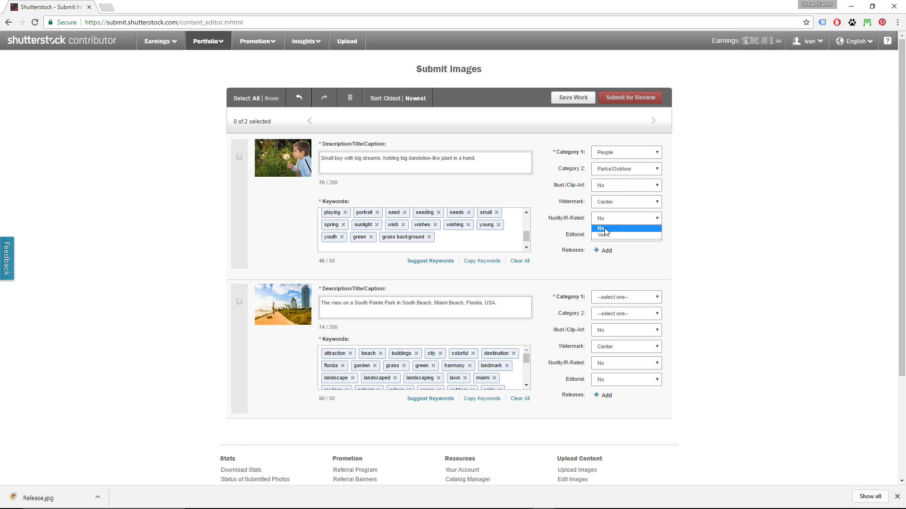
left_click(604, 250)
type("John Smith")
left_click(469, 361)
Step: Categorize the beach photo as Parks/Outdoor and Buildings/Landmarks, then select all photos
scroll(448, 284, "down", 1)
left_click(657, 250)
left_click(614, 283)
left_click(657, 267)
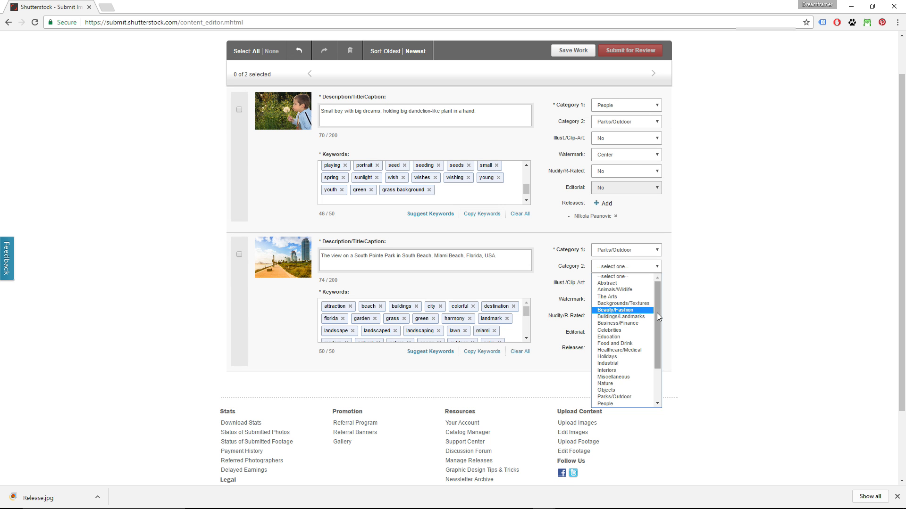
left_click(613, 312)
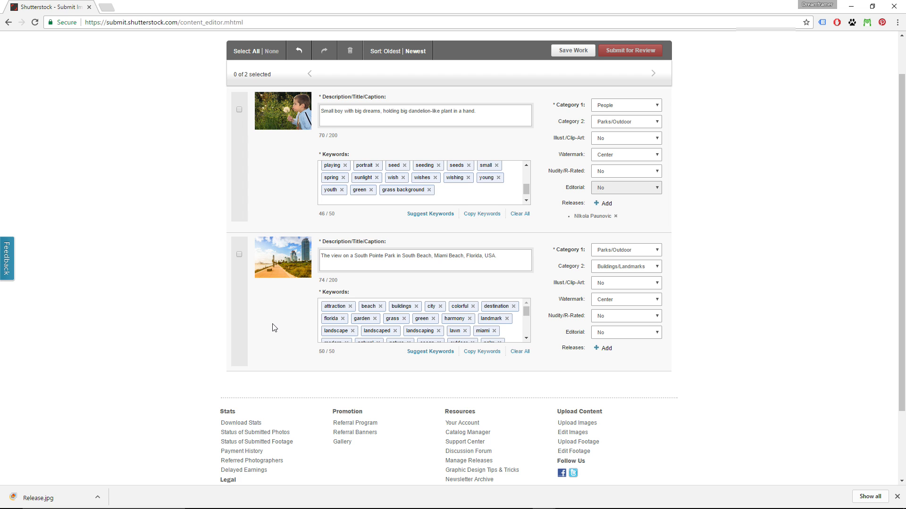
left_click(256, 52)
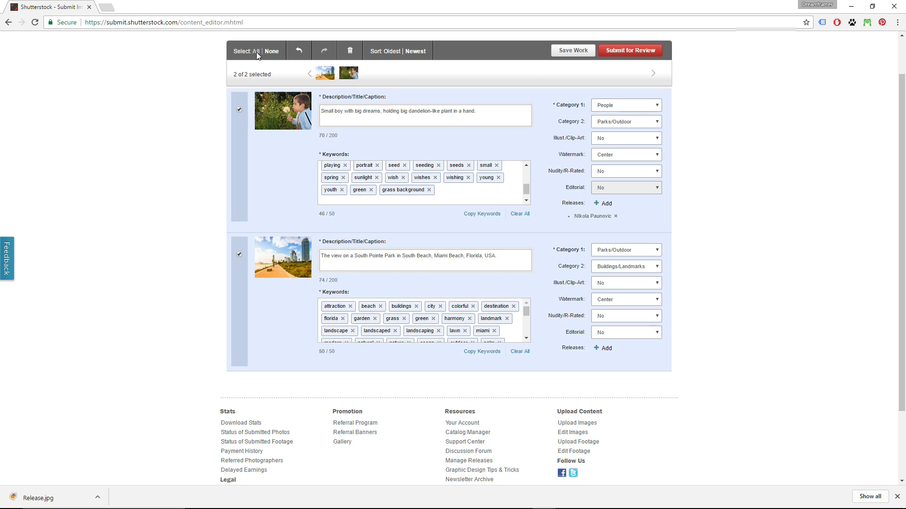